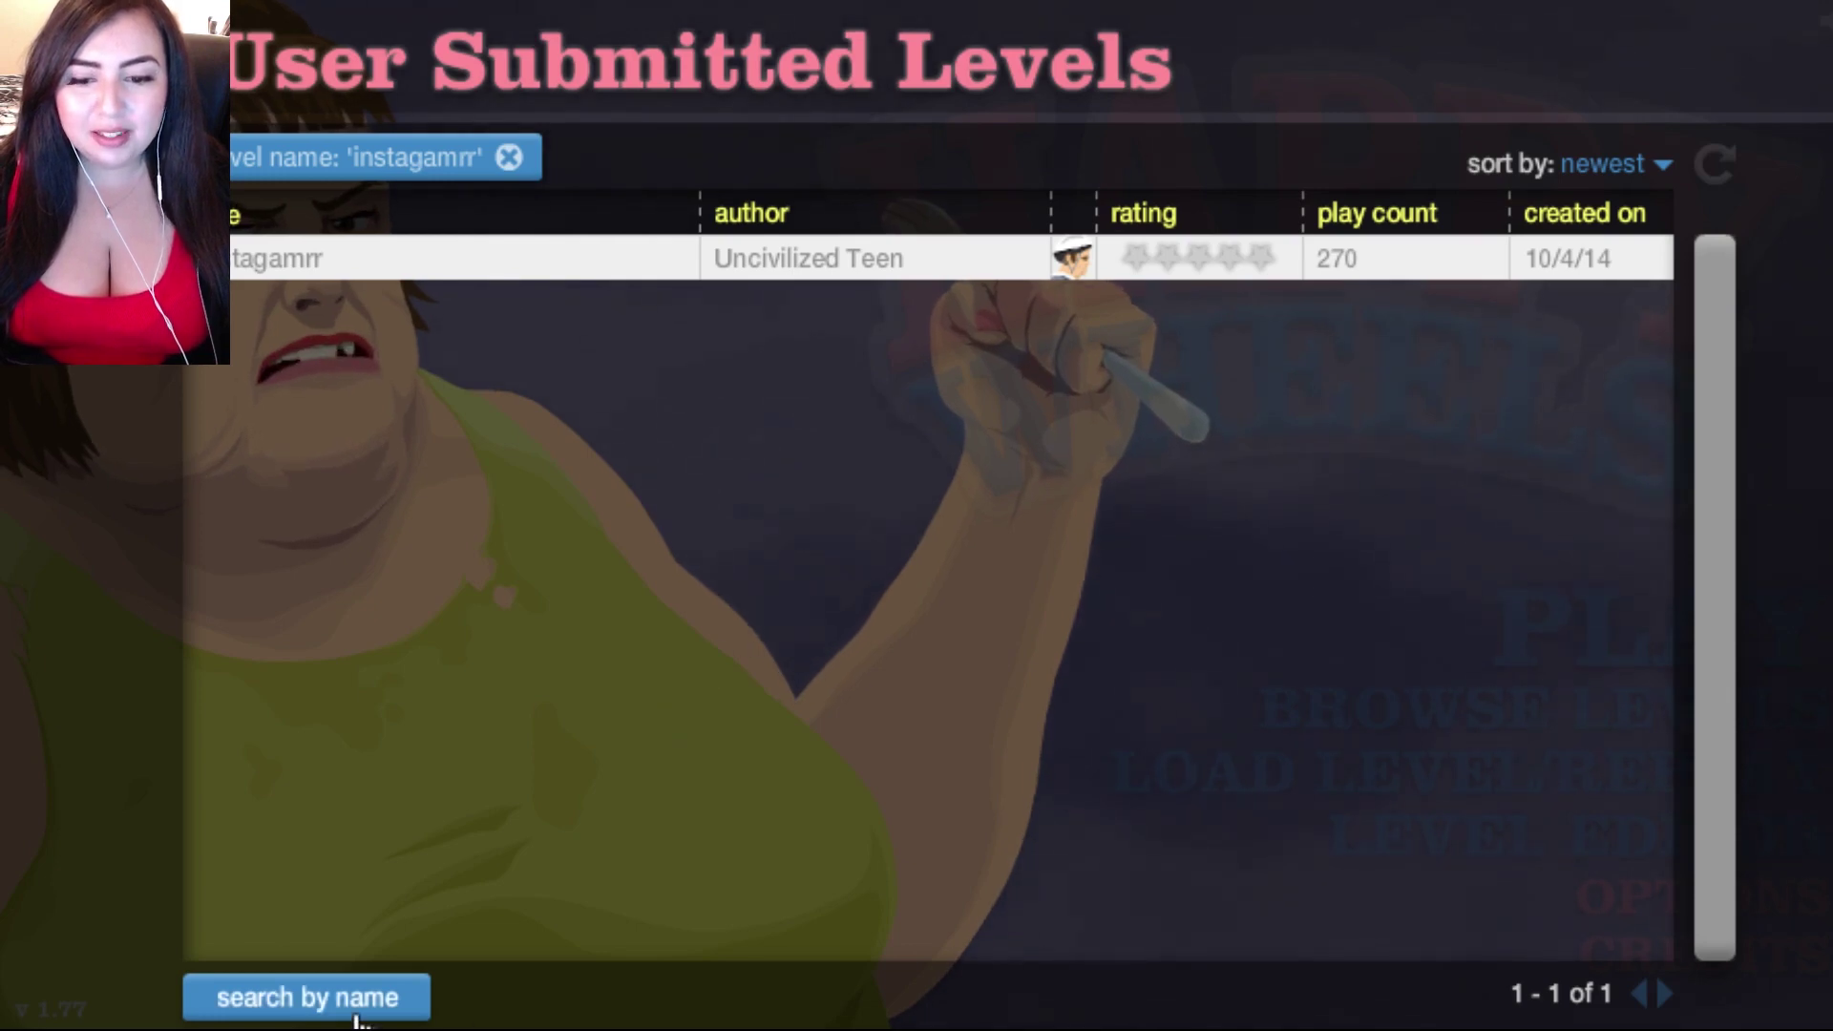
Expand the 'instagamrr' search result by Uncivilized Teen to show its details and comments
click(311, 258)
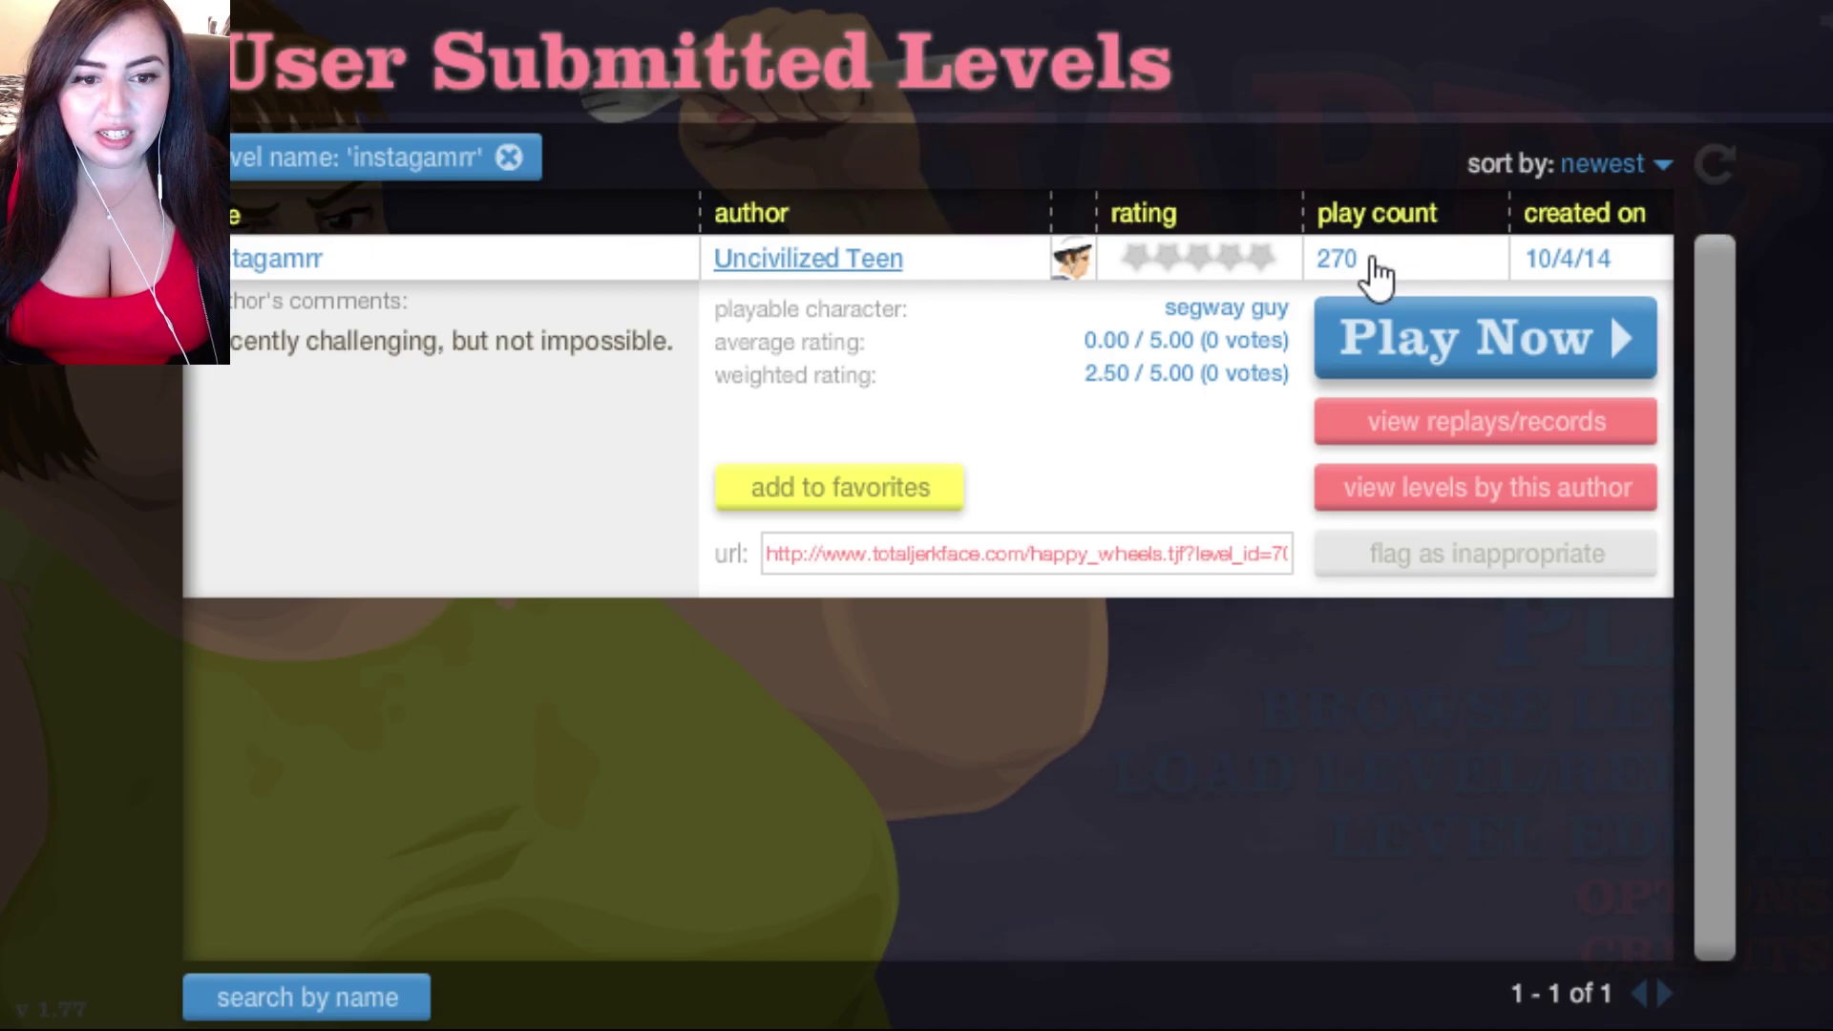
Start instagamrr, ride the Segway toward the SAFE room, and pause after the mine blast
click(1503, 328)
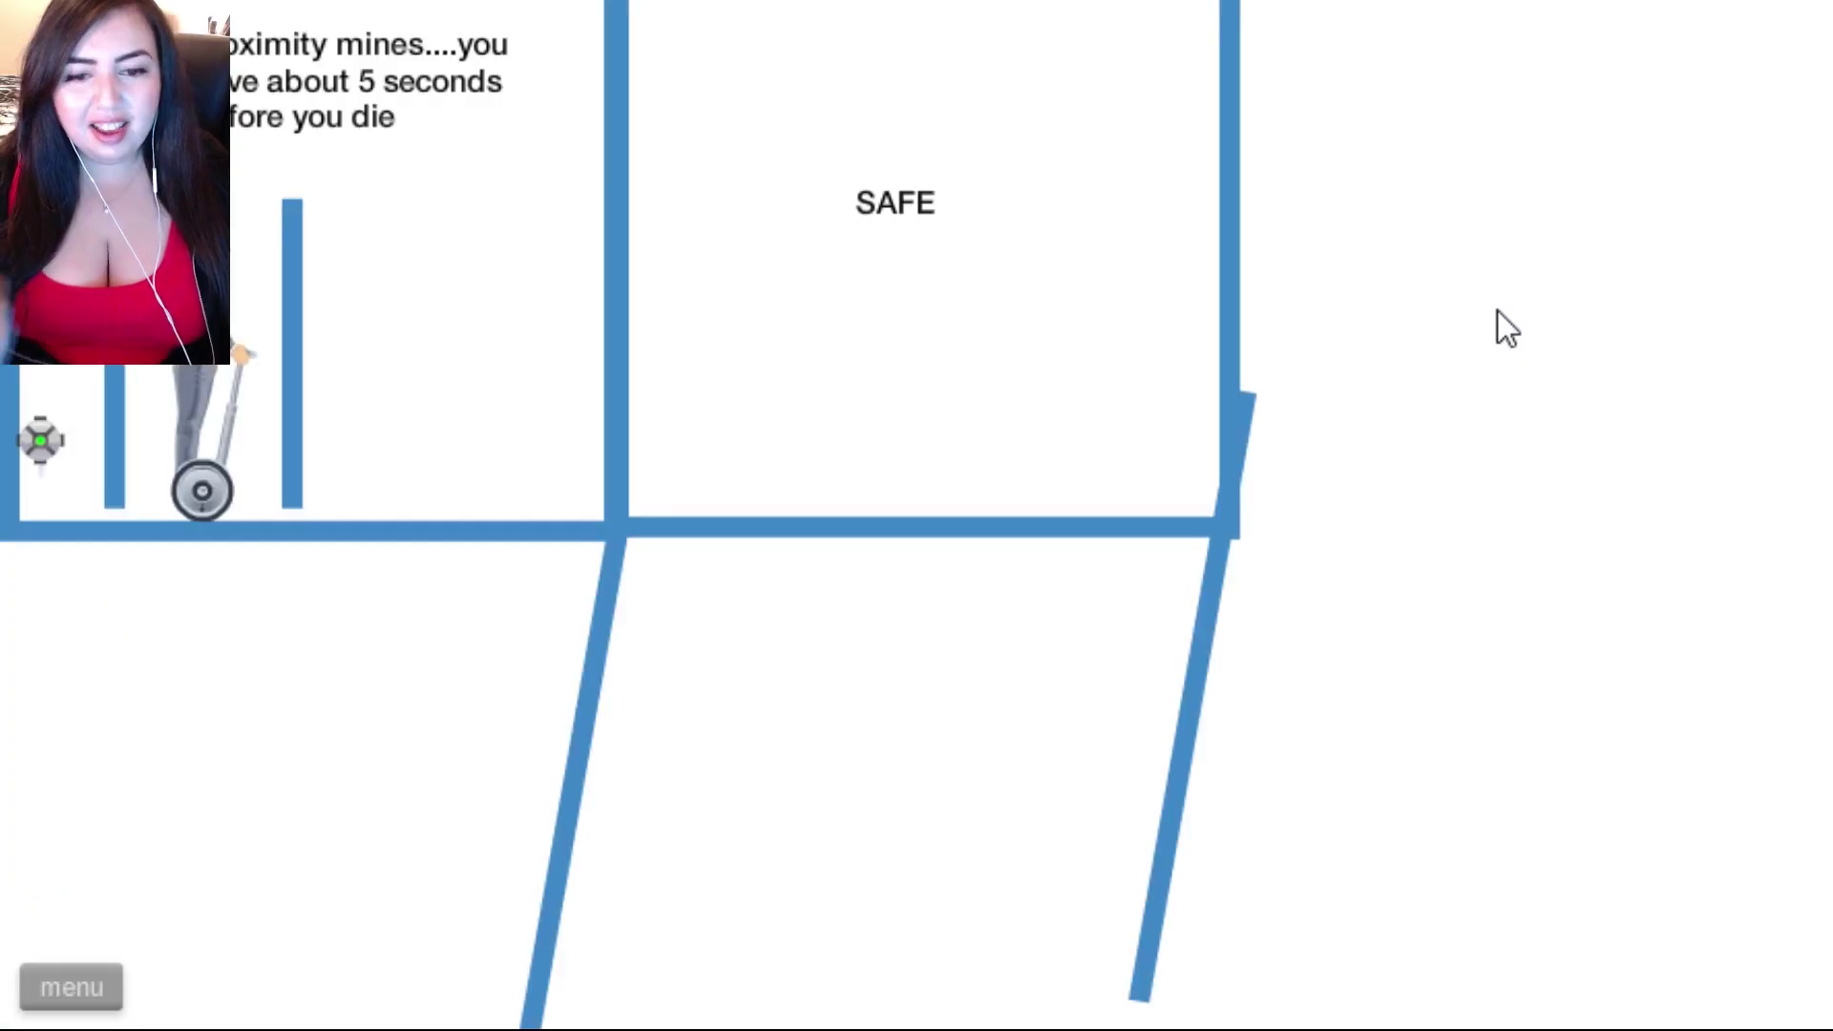
key(Up)
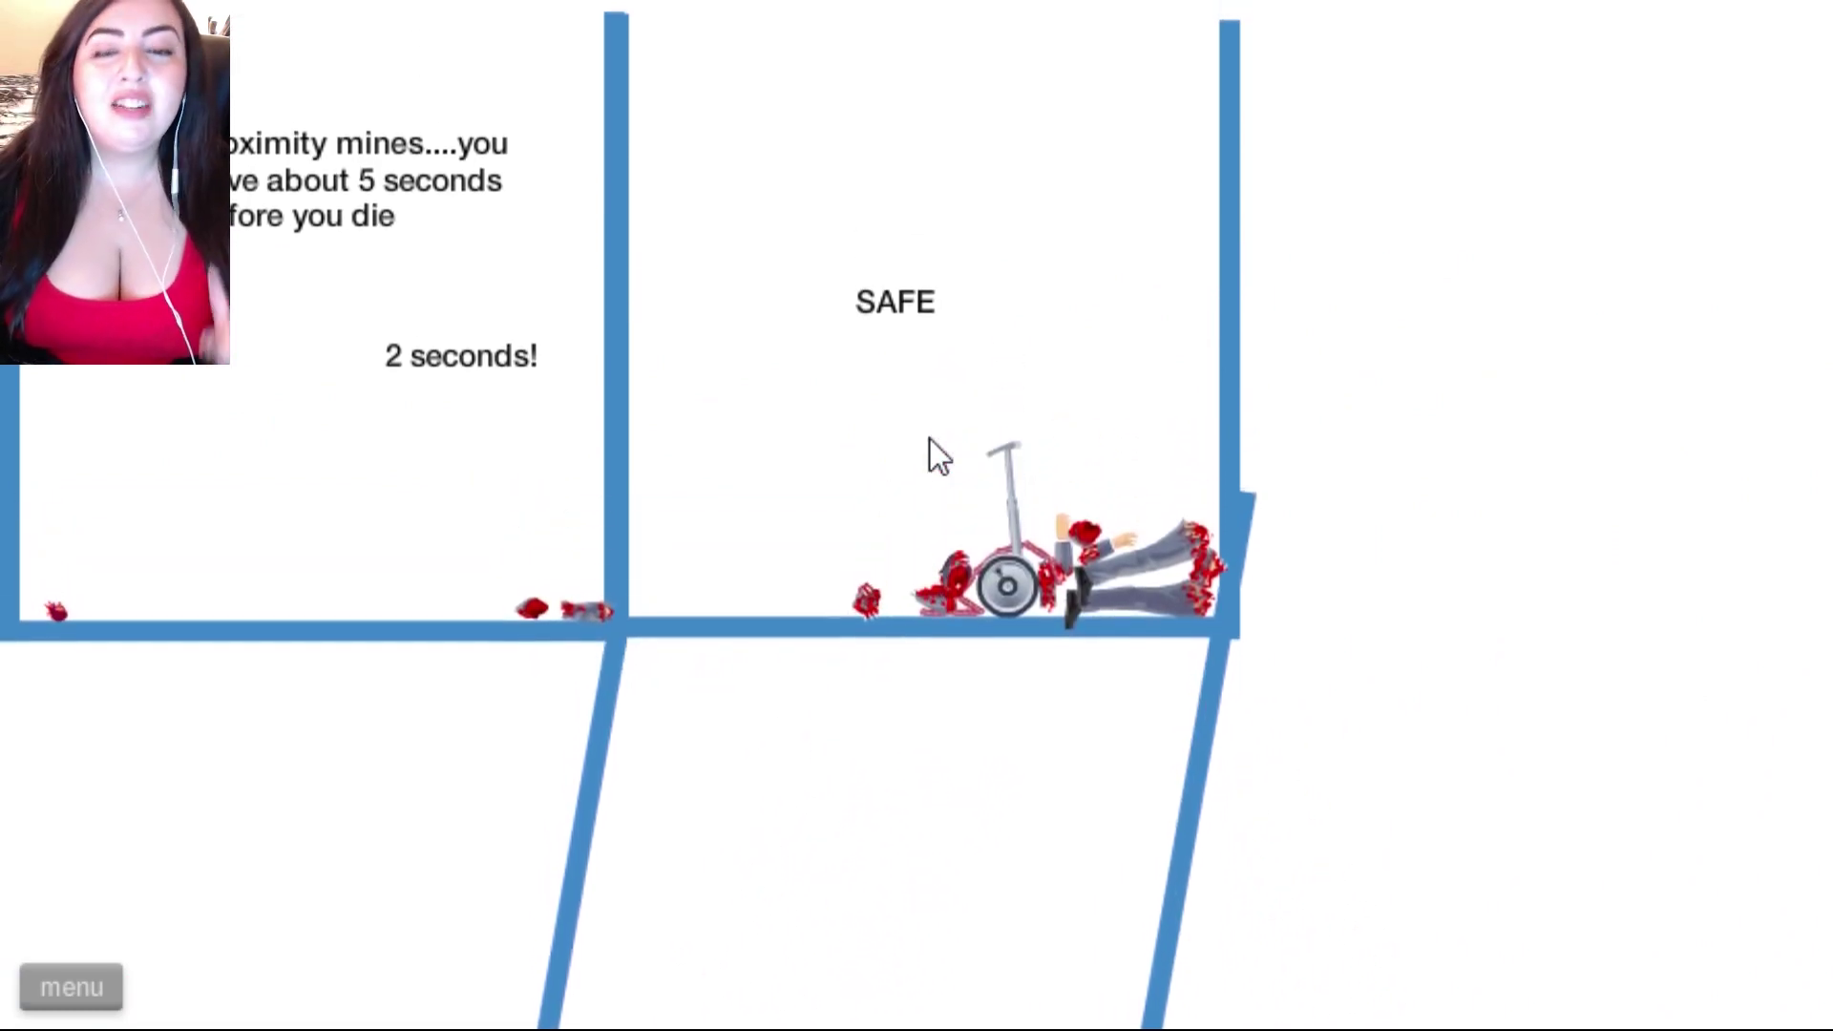
click(46, 1011)
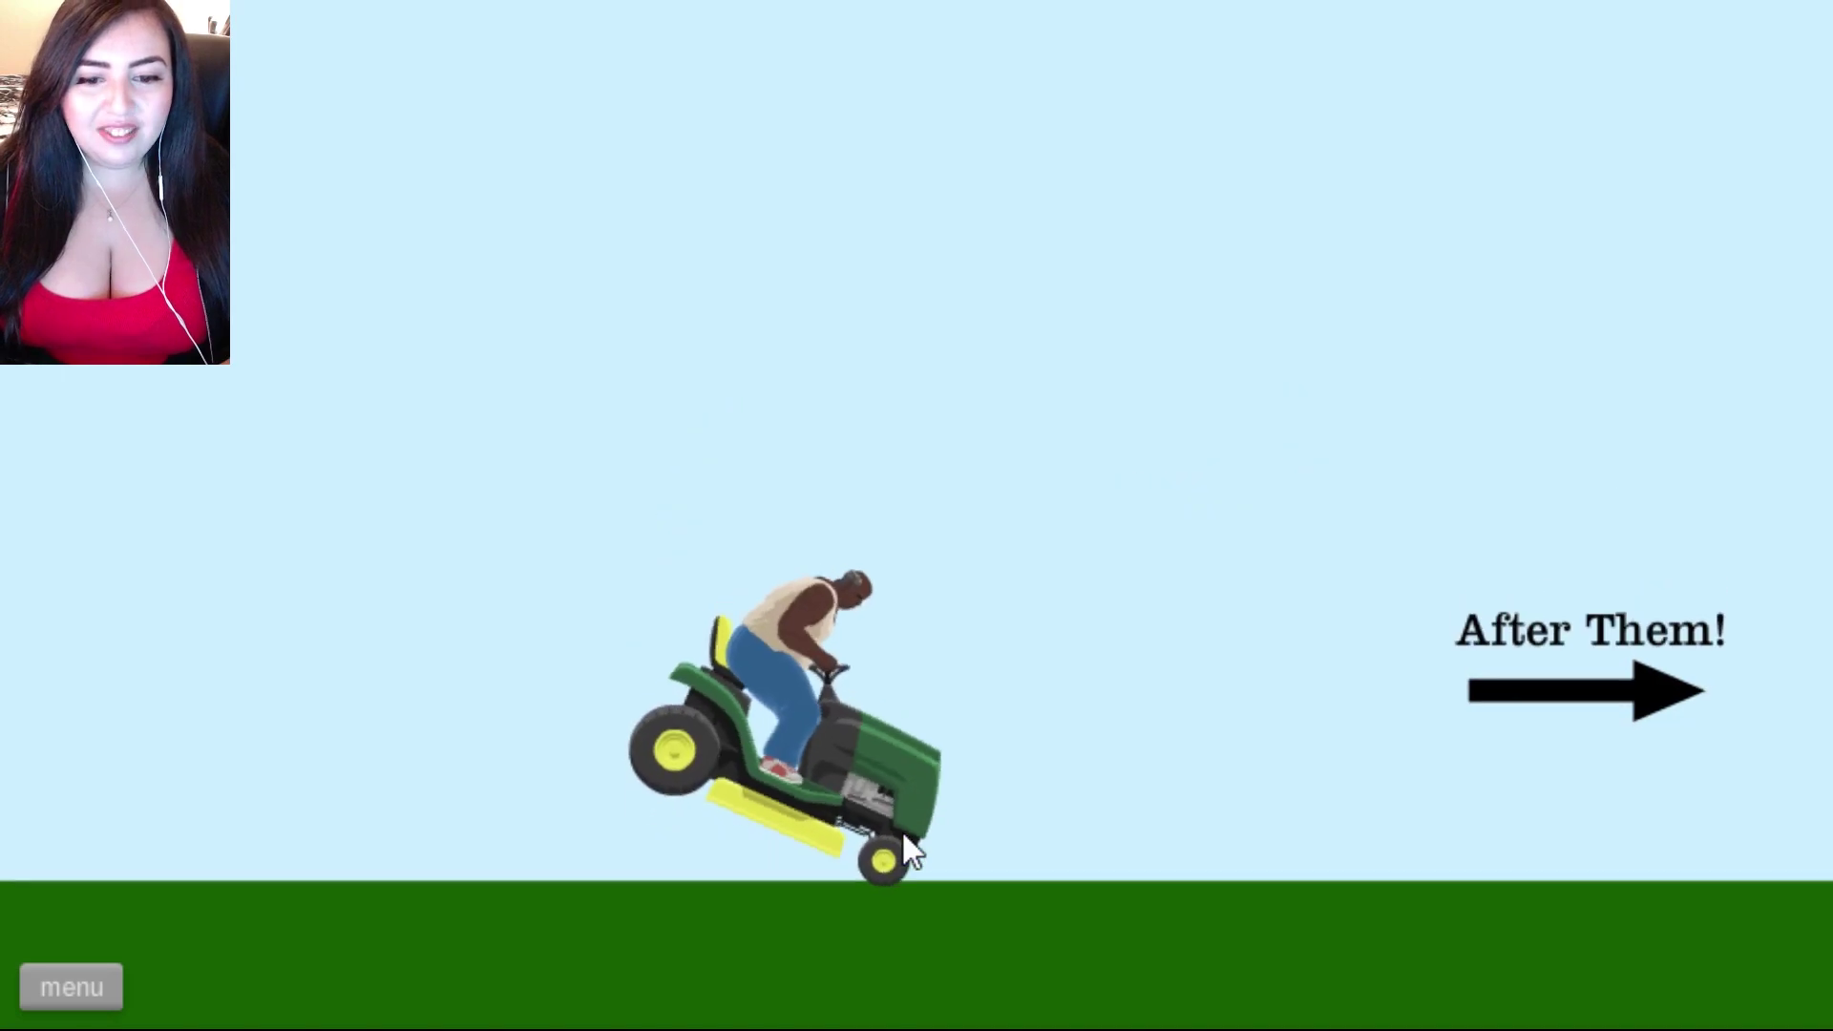
Drive the lawnmower right over the hills and run down the kidnappers for a 28.17-second win
key(Right)
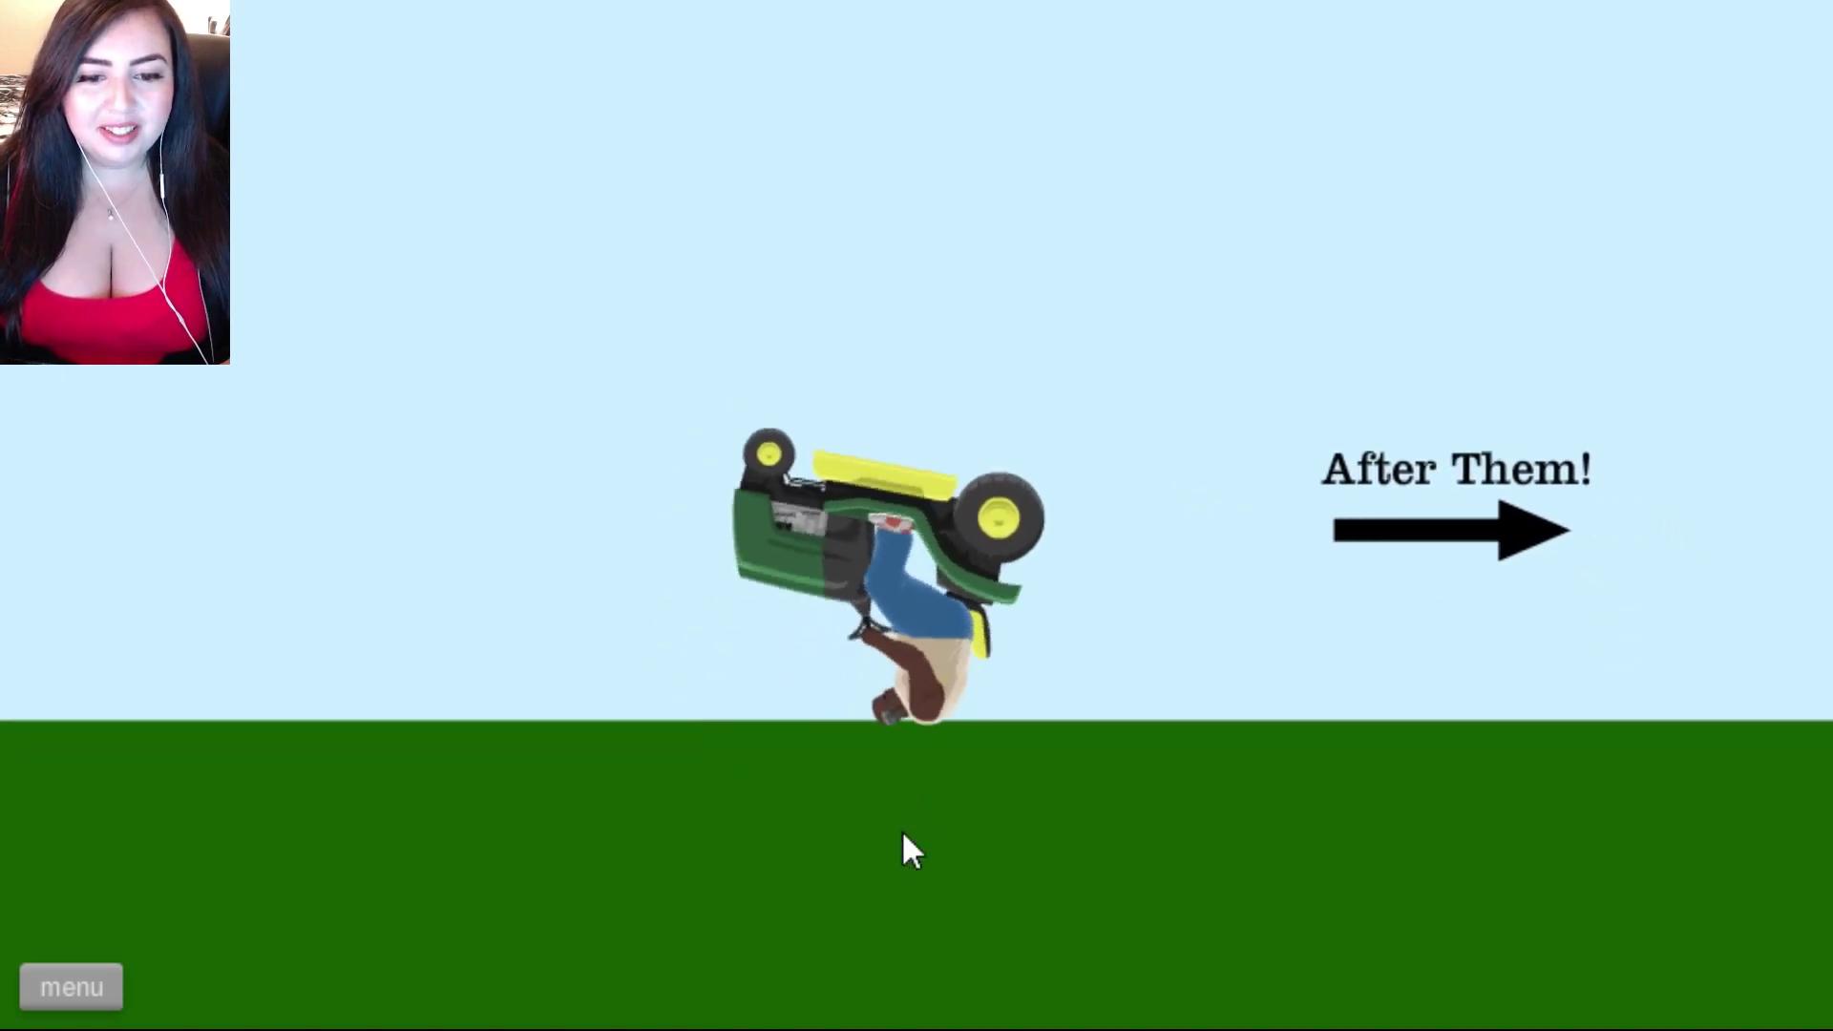
key(Up)
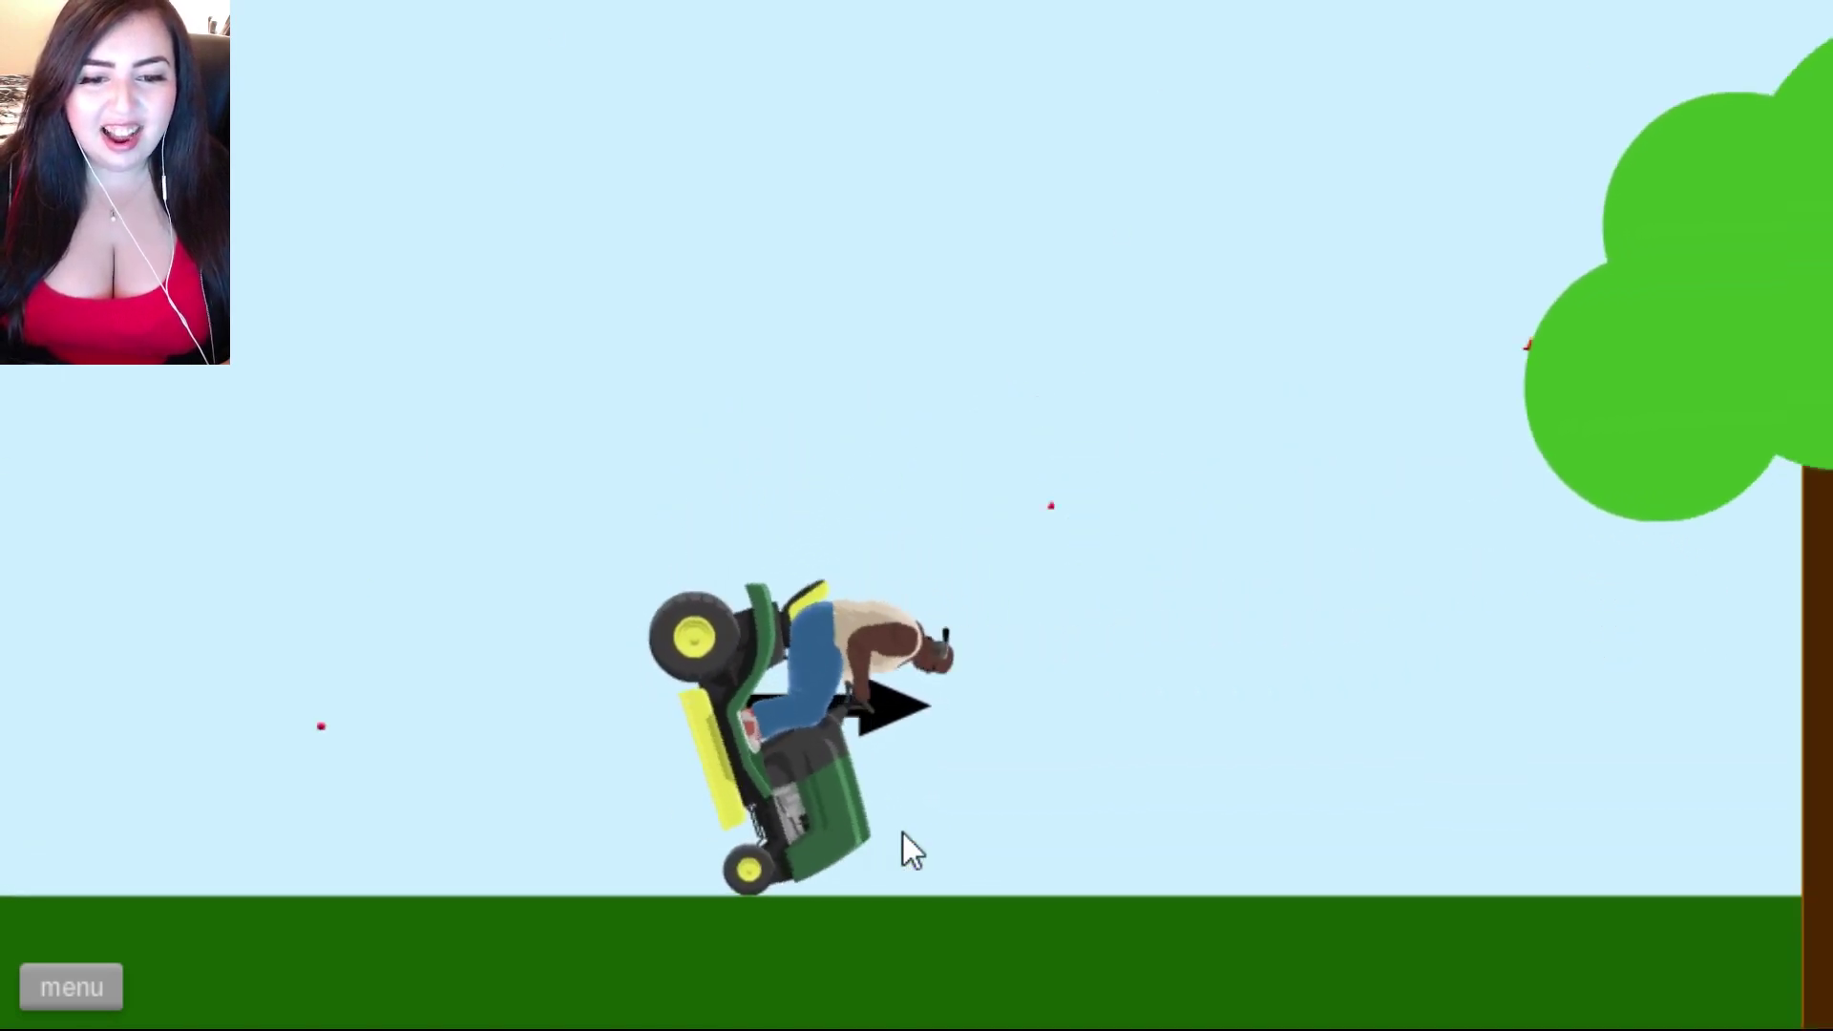
key(Up)
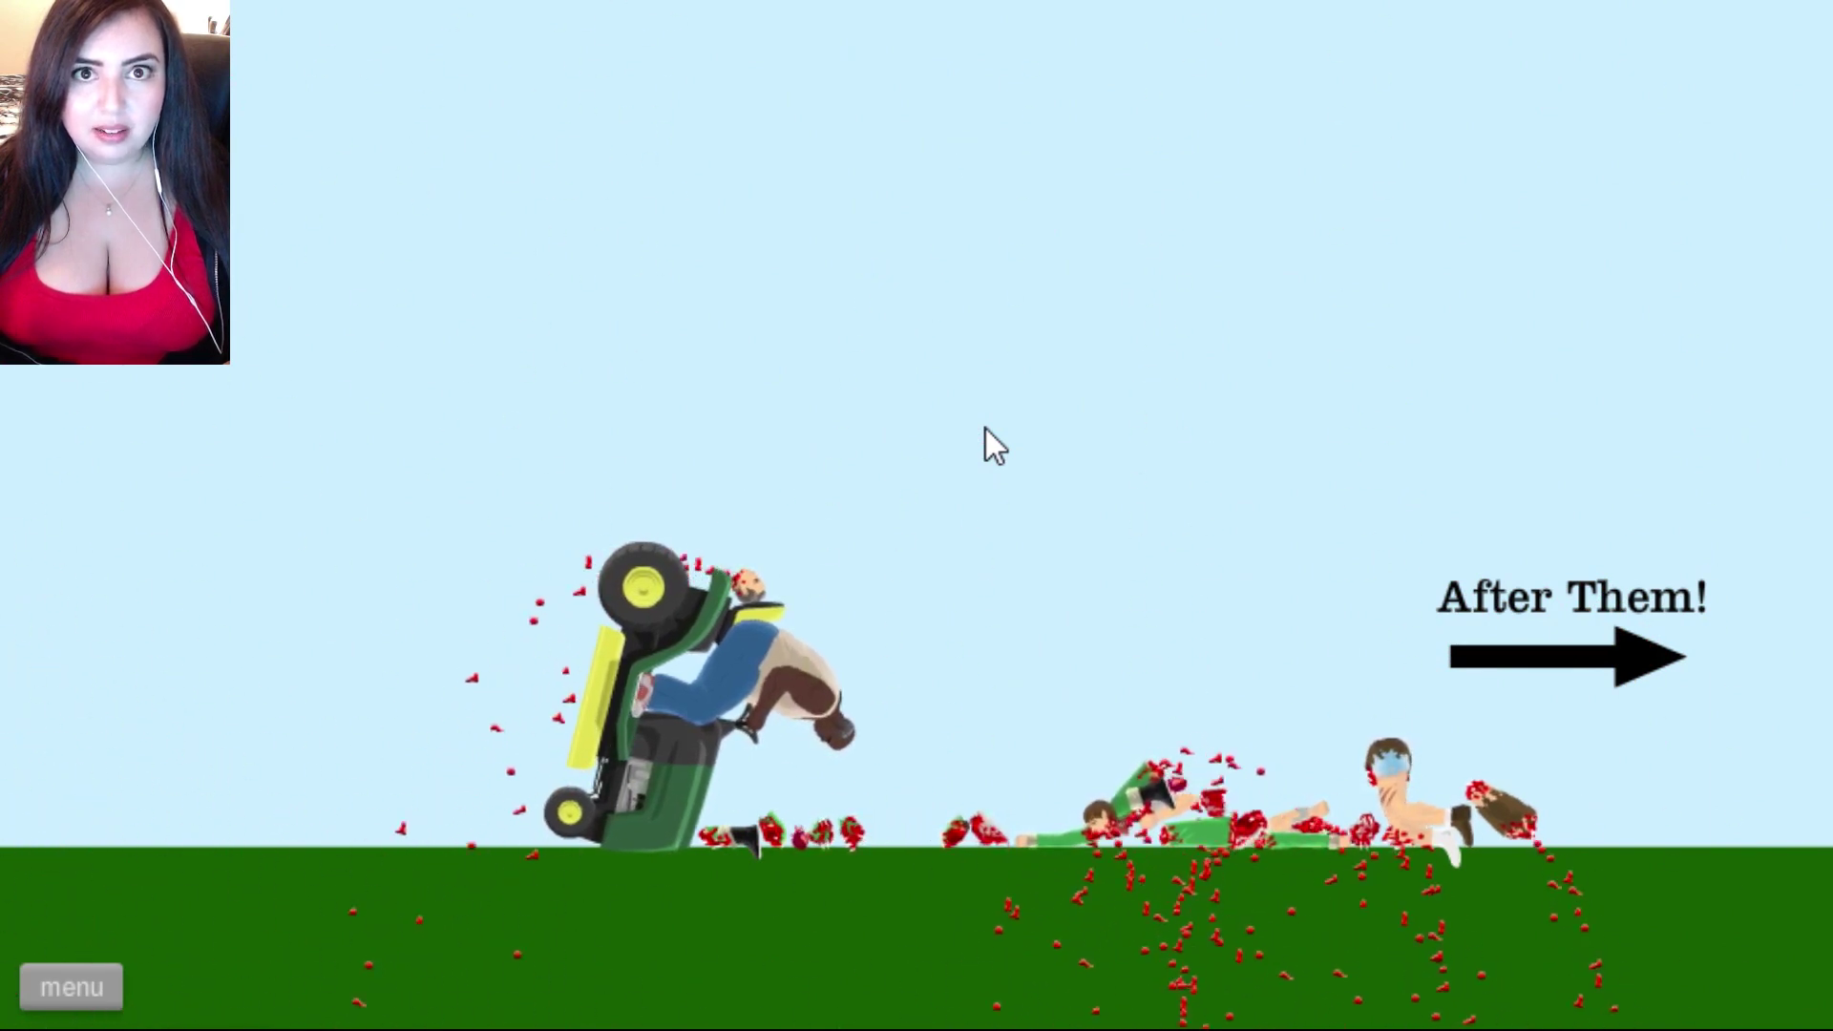
key(Up)
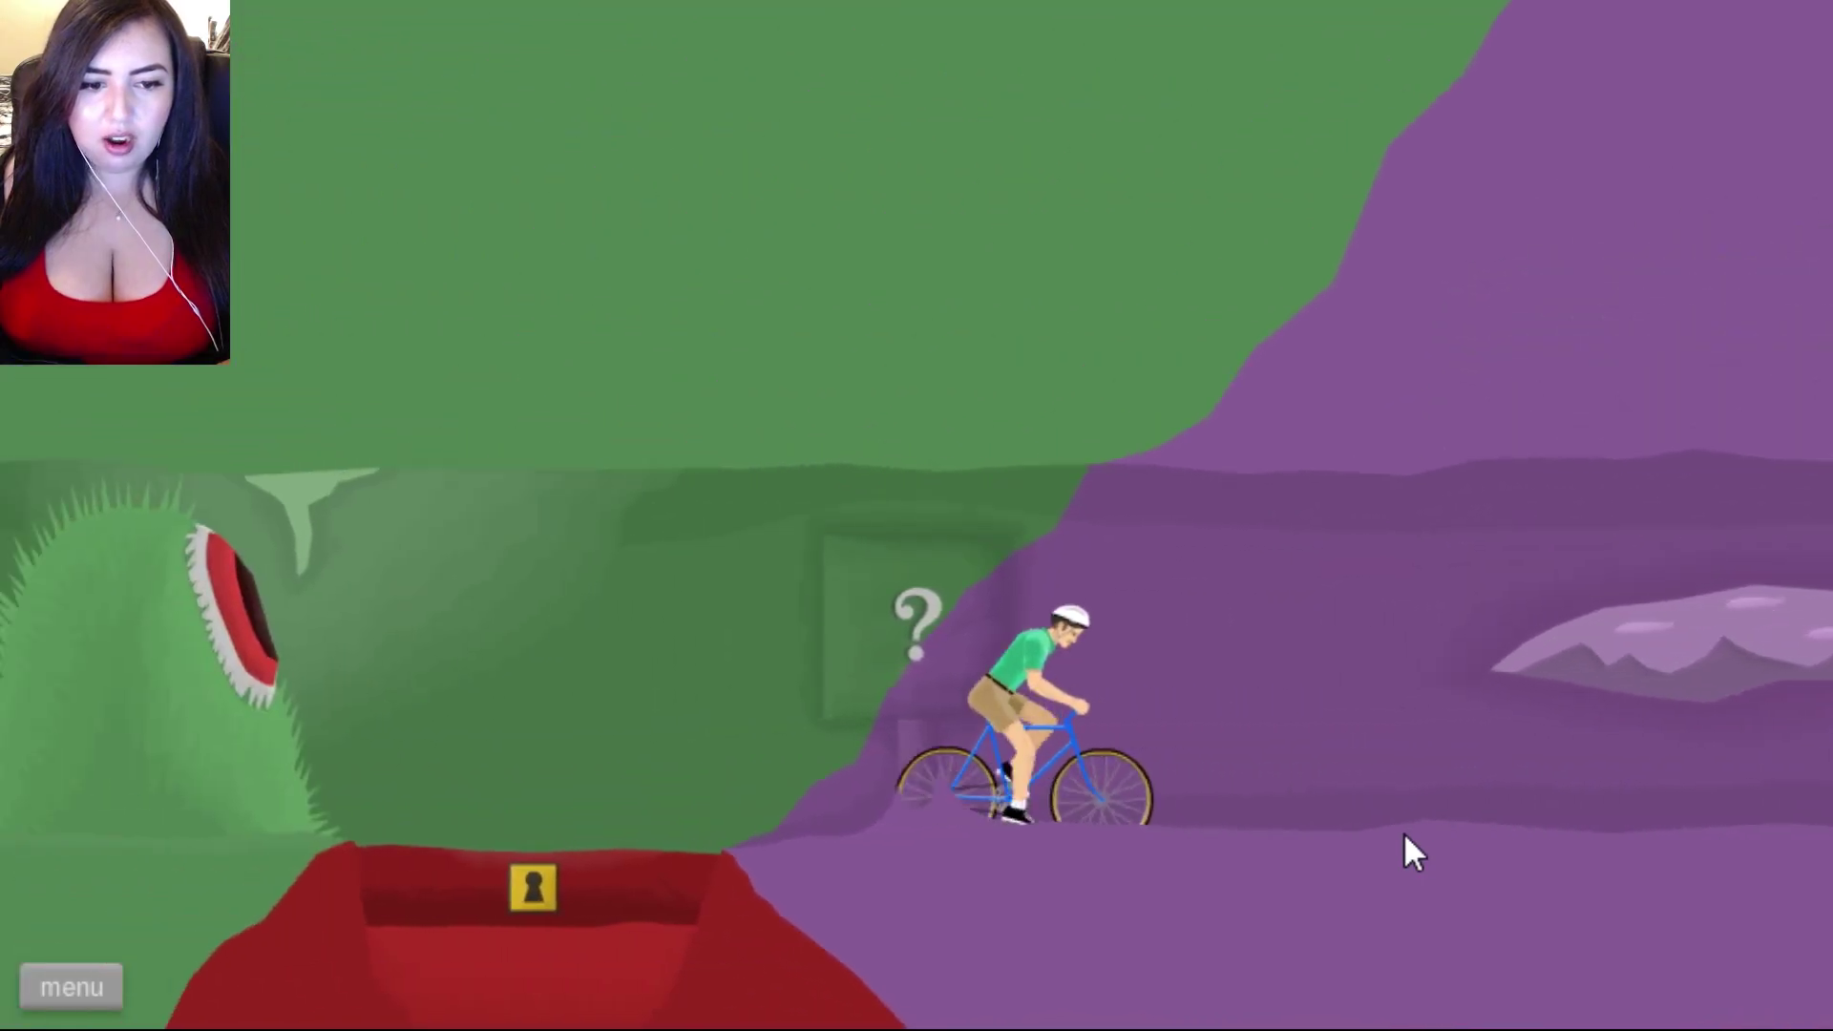
Ride the cyclist back and forth through the cave and past the locked red area
key(Down)
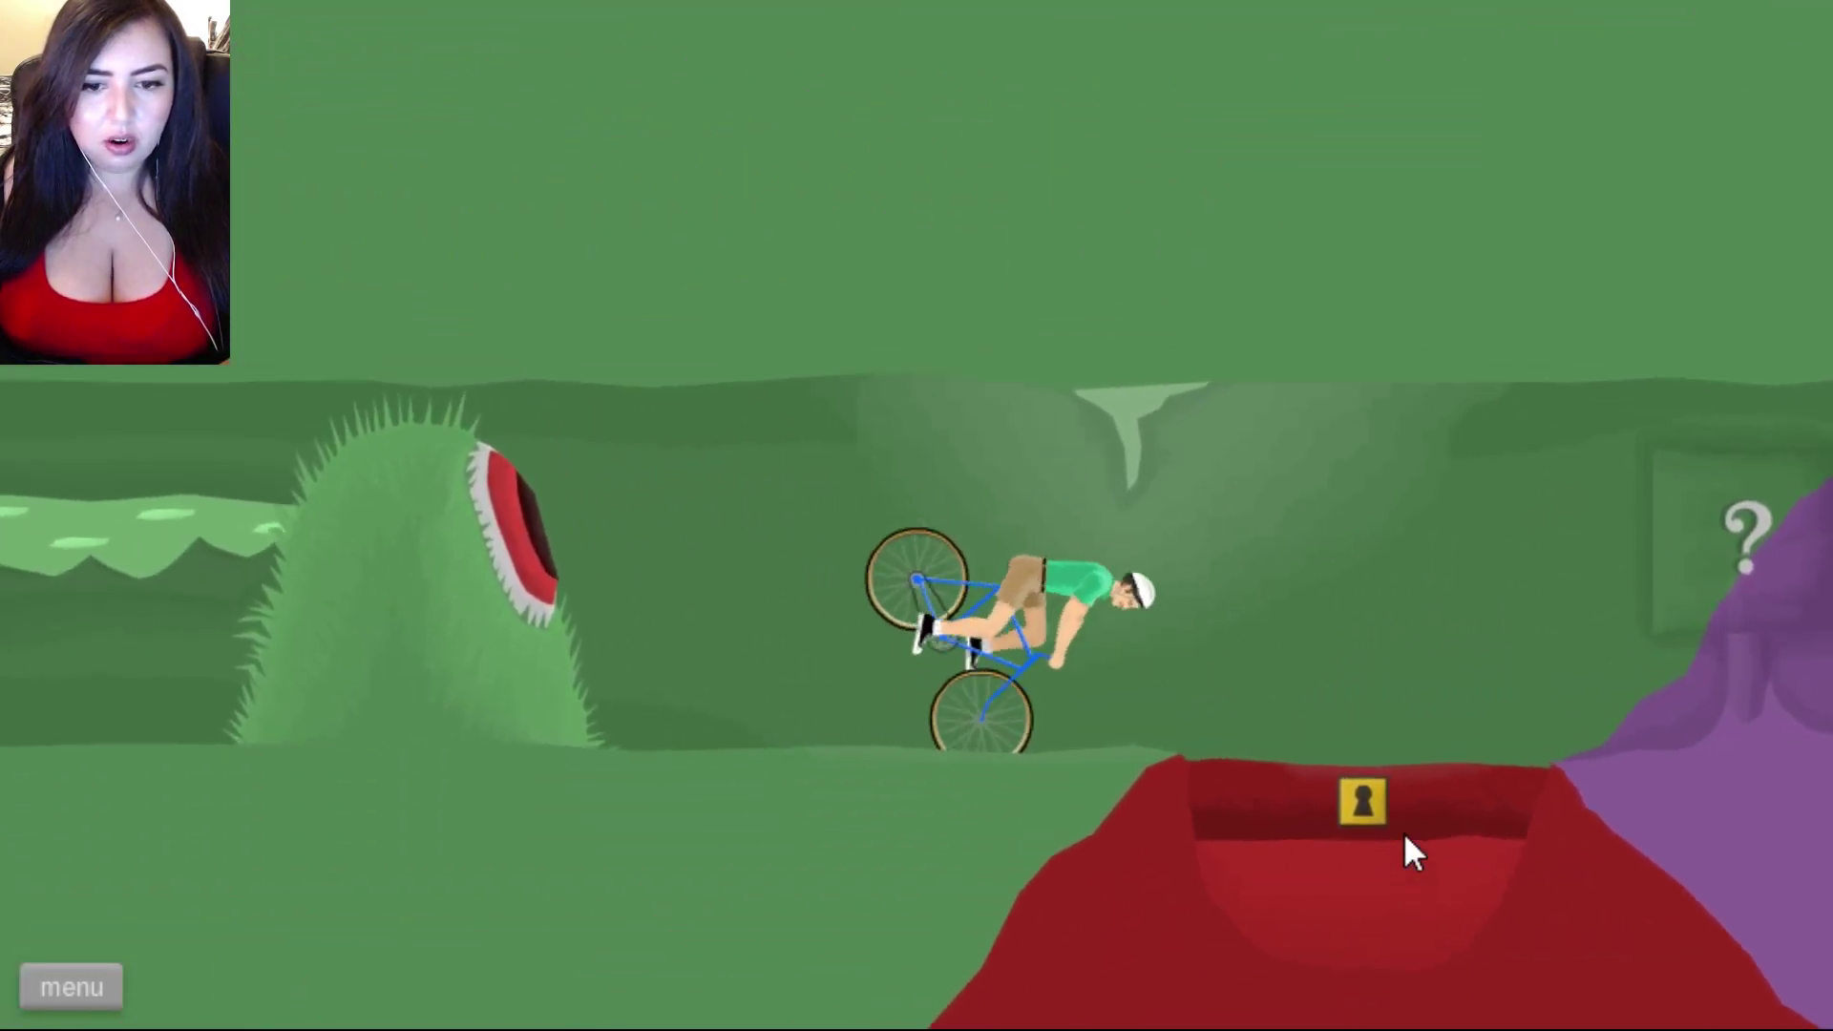
key(Up)
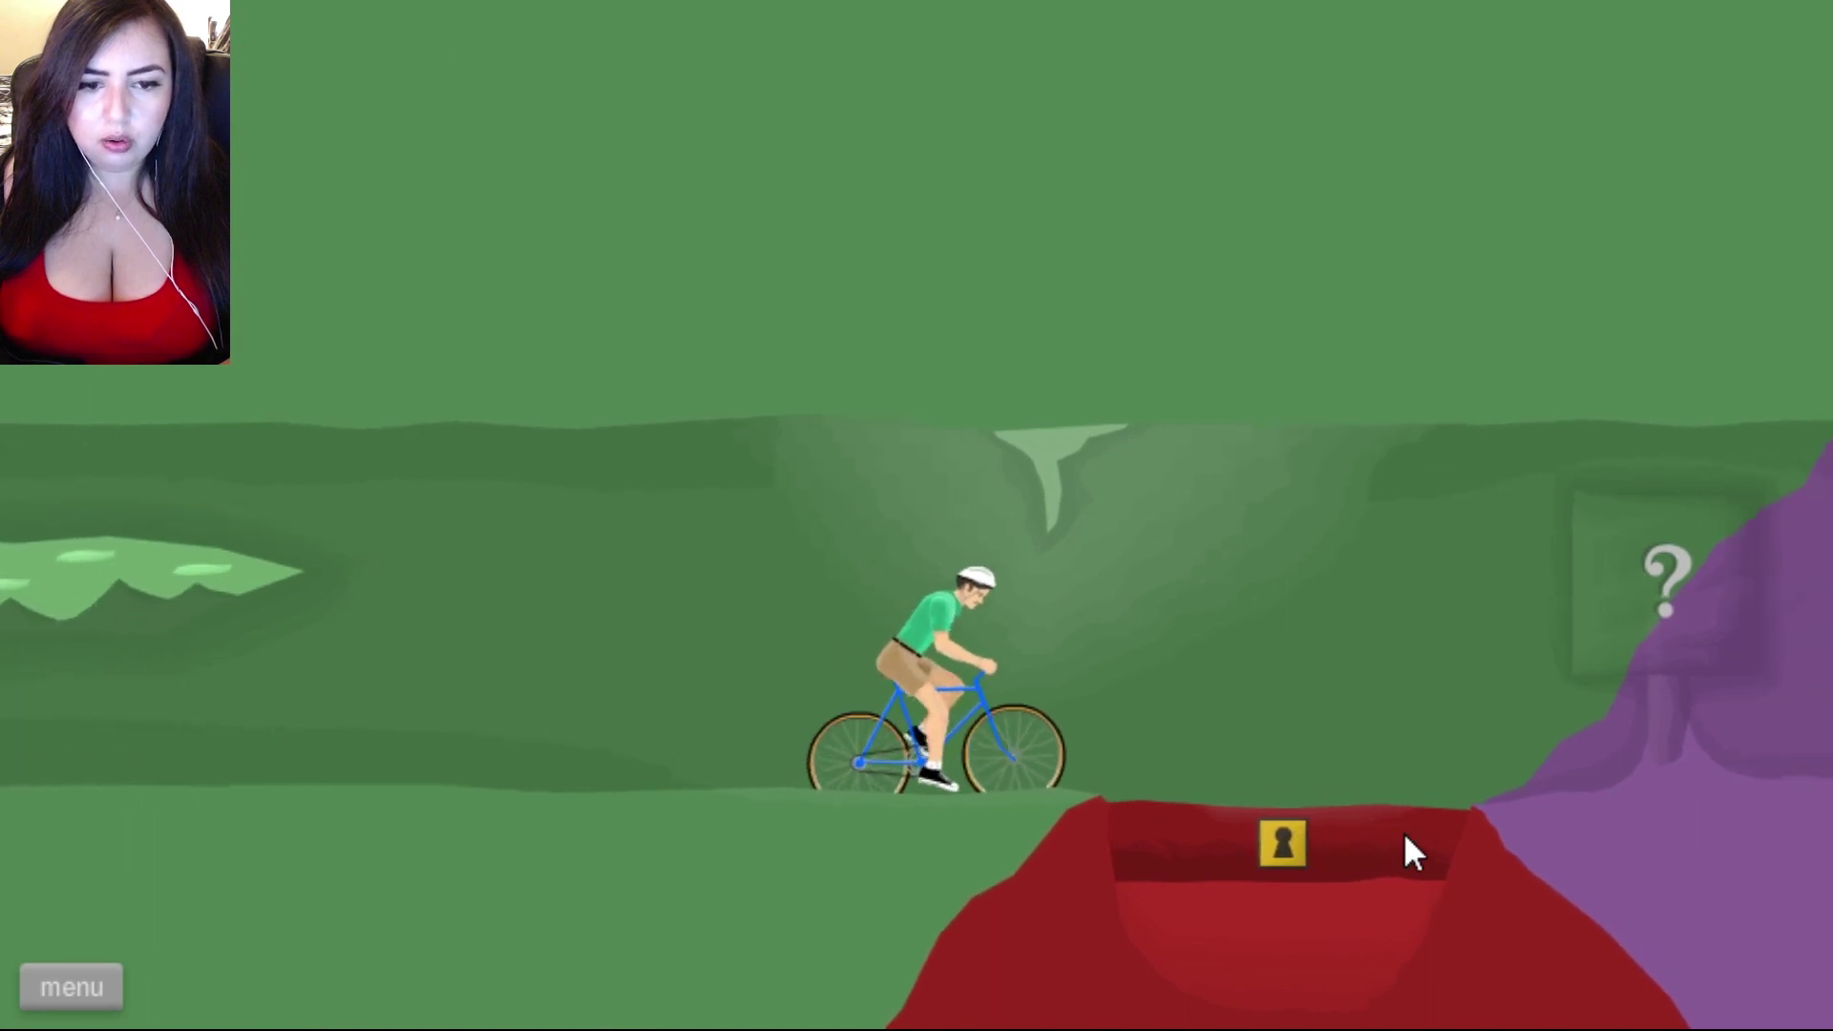
key(Return)
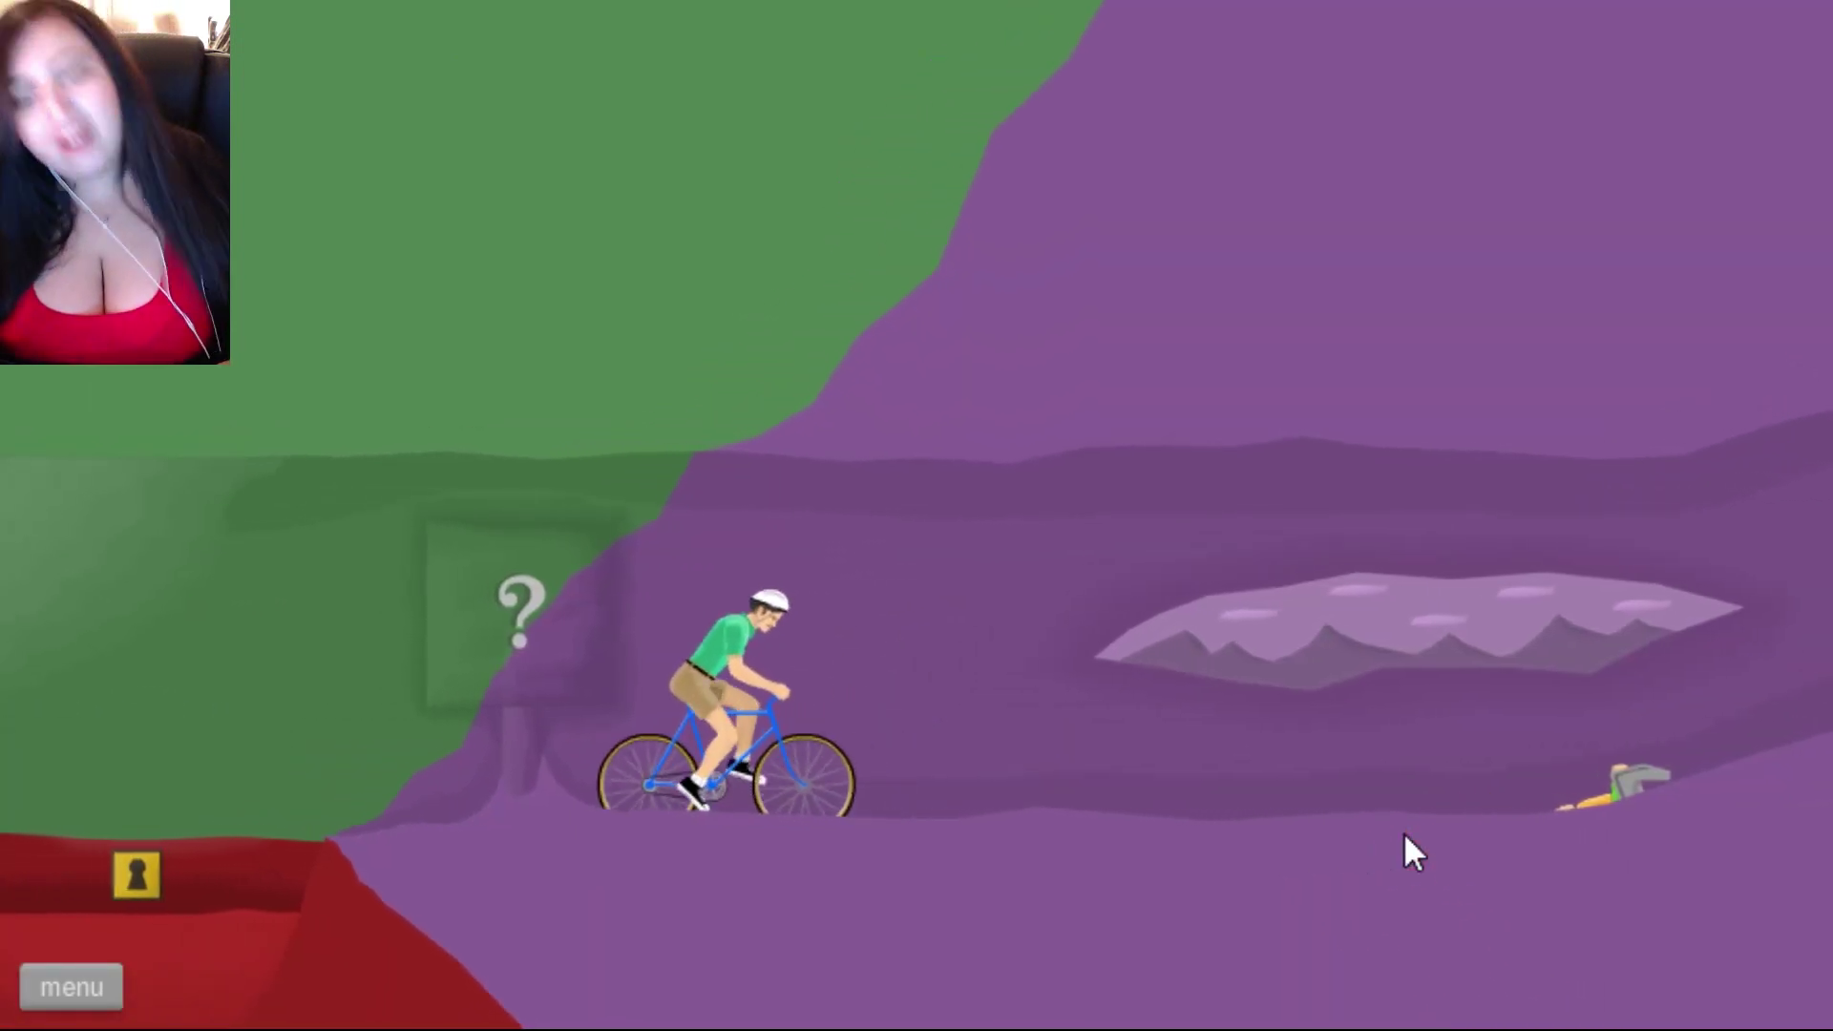
key(Down)
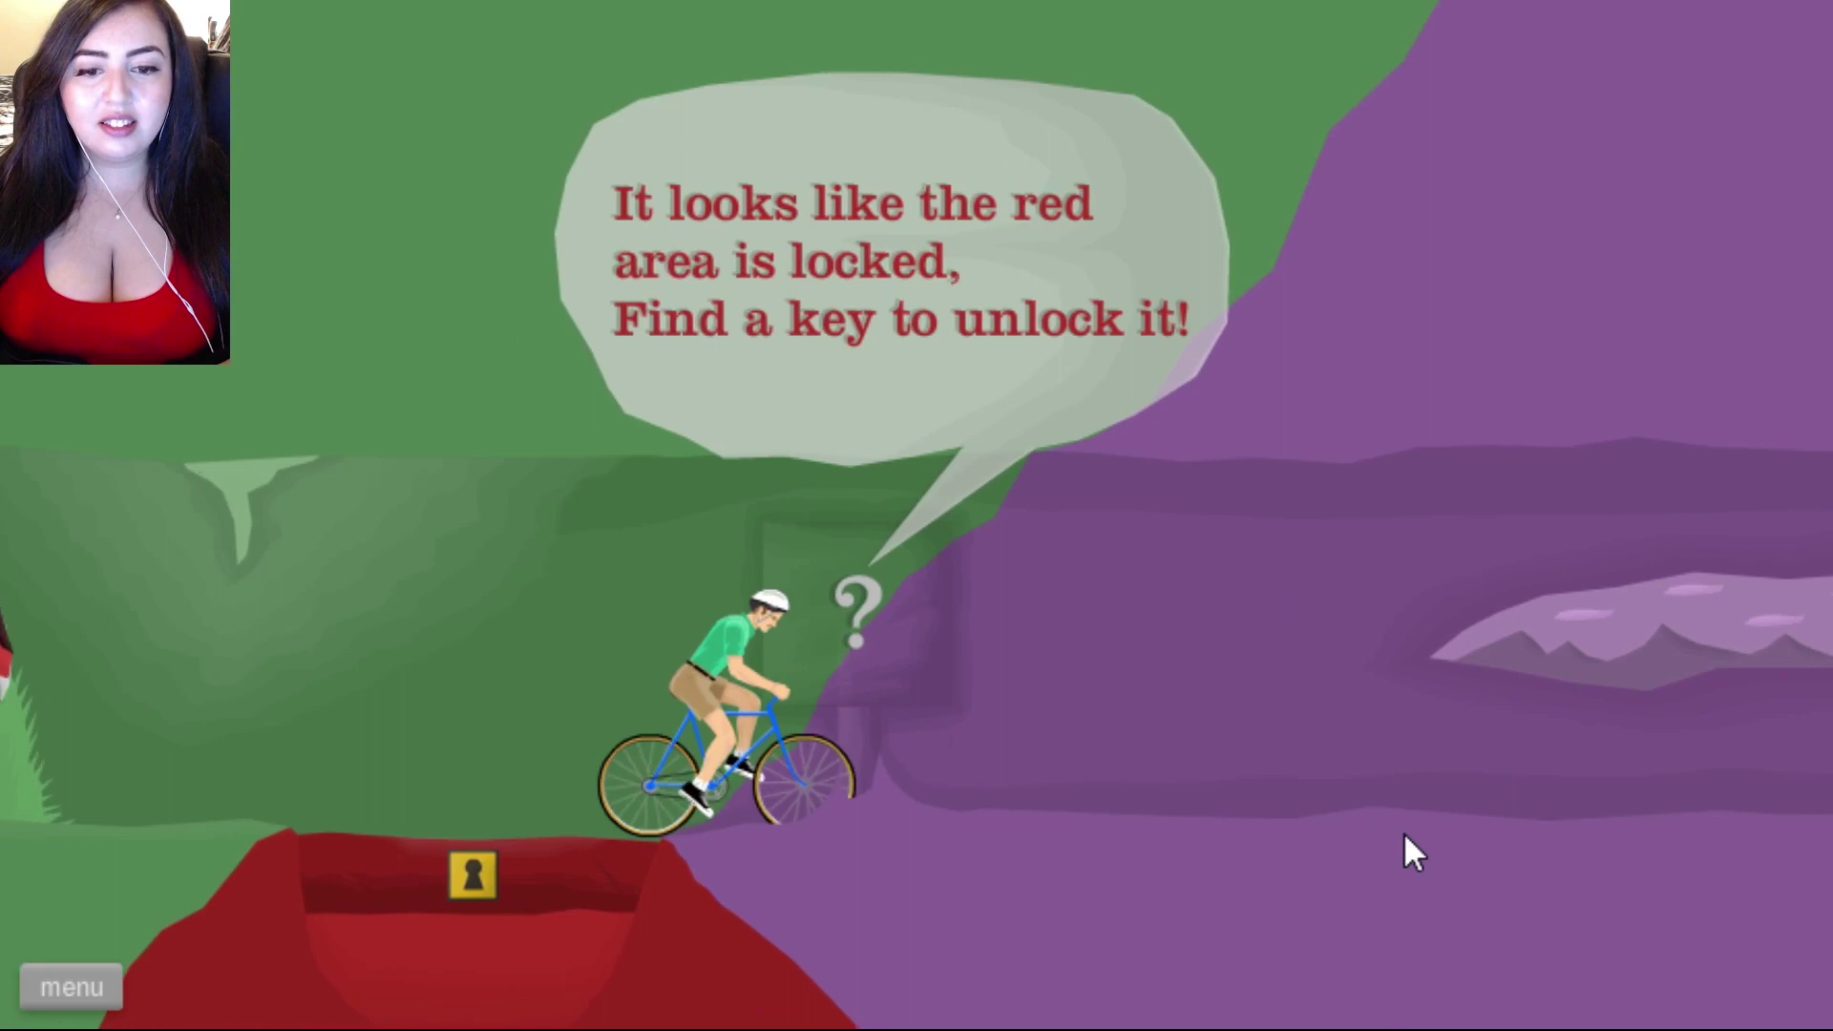
key(Down)
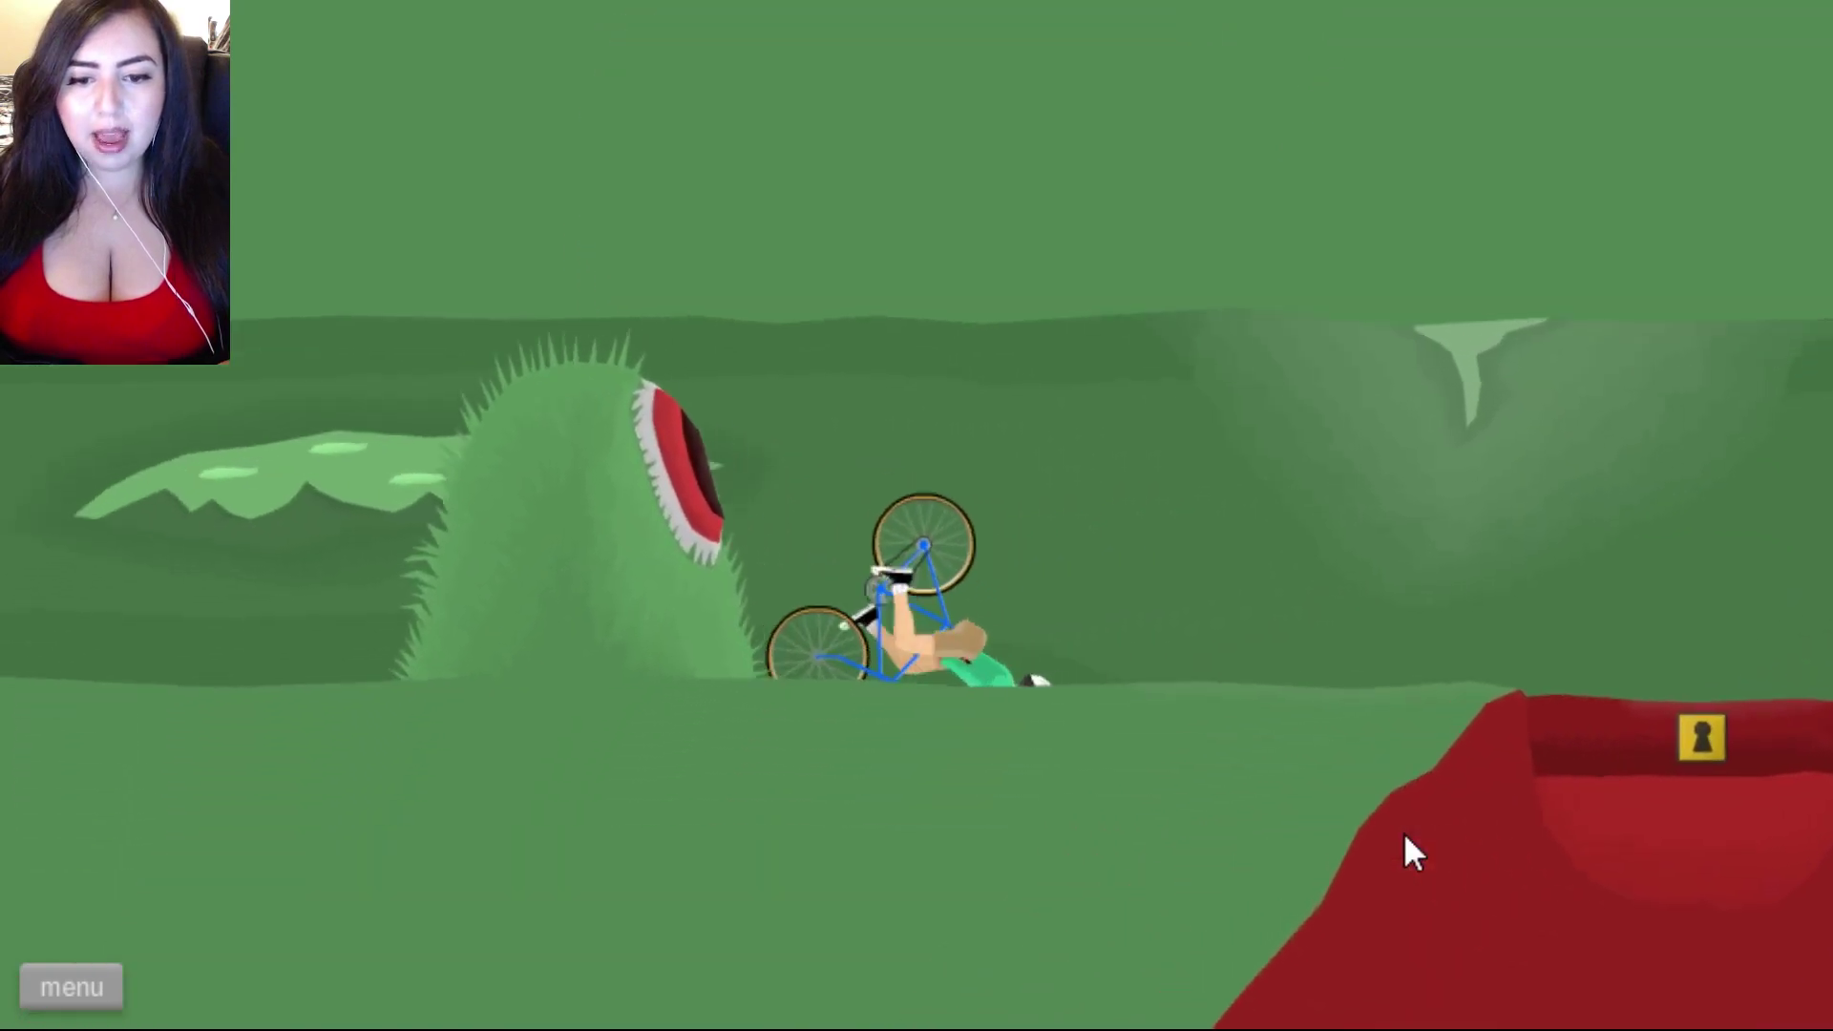
key(Return)
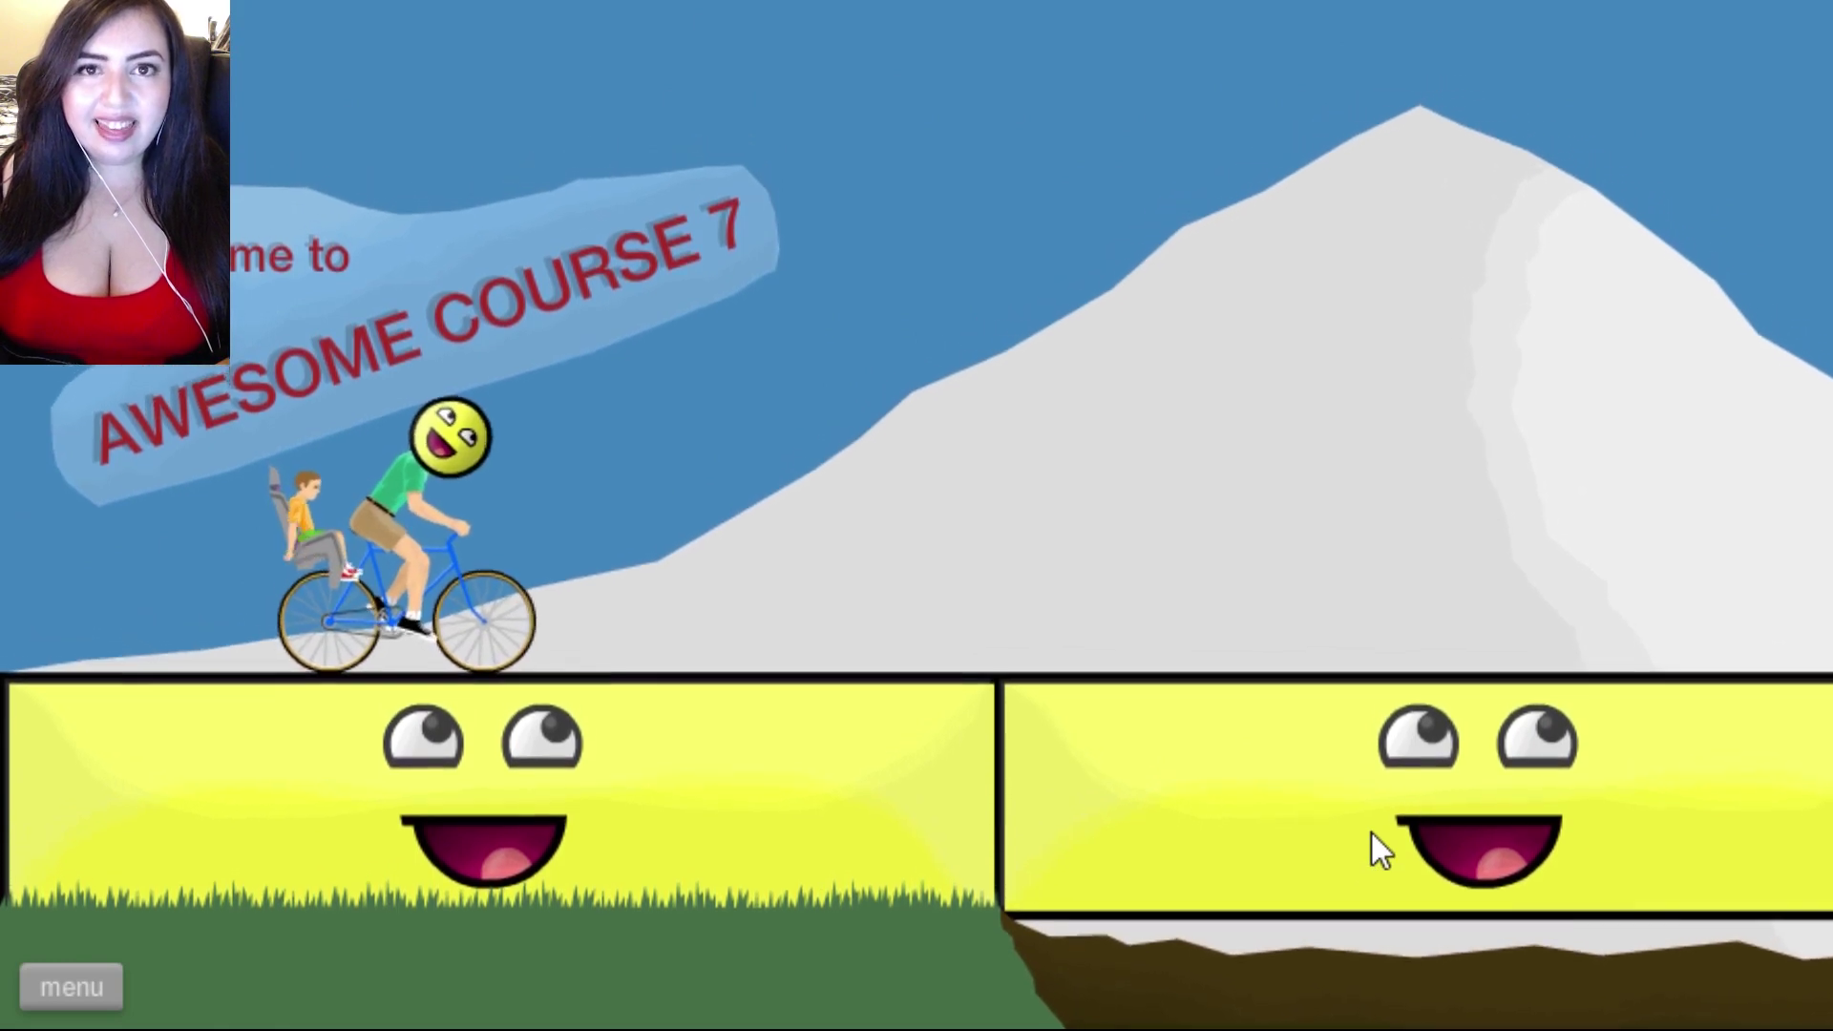
Pedal right across the yellow smiley blocks, past the mountain, toward the red block
key(Up)
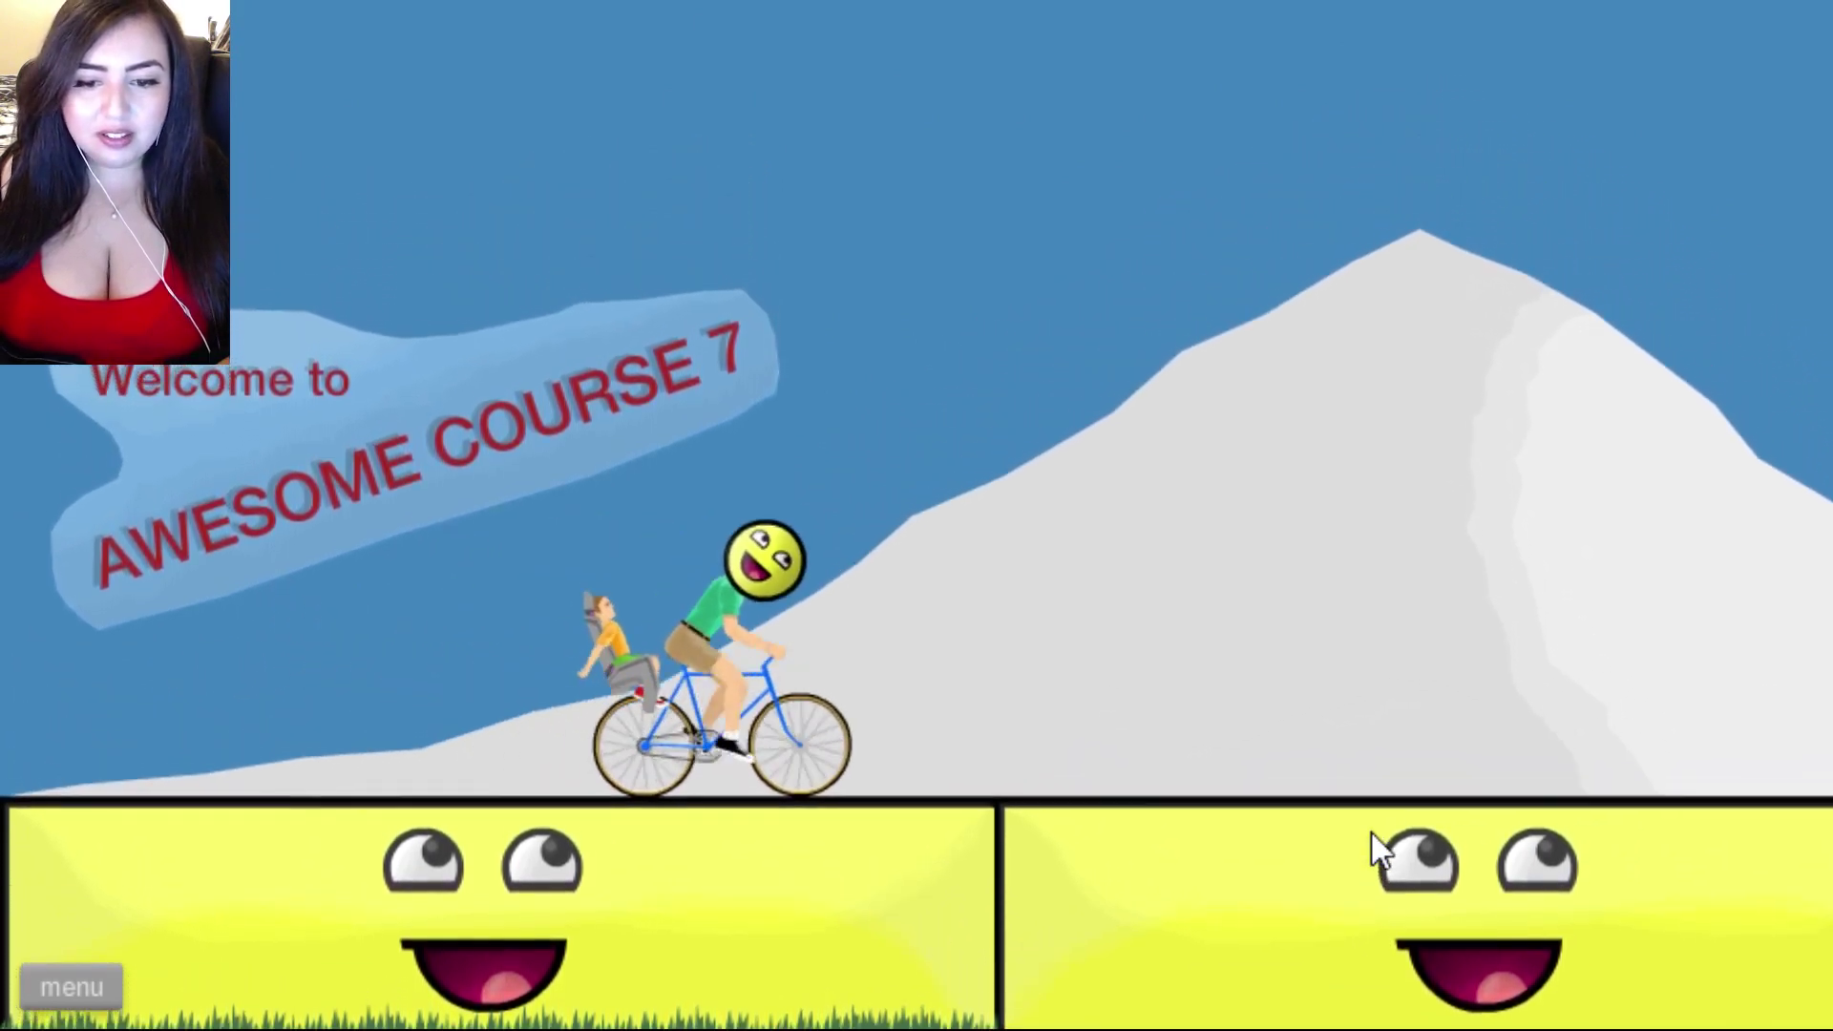
key(Up)
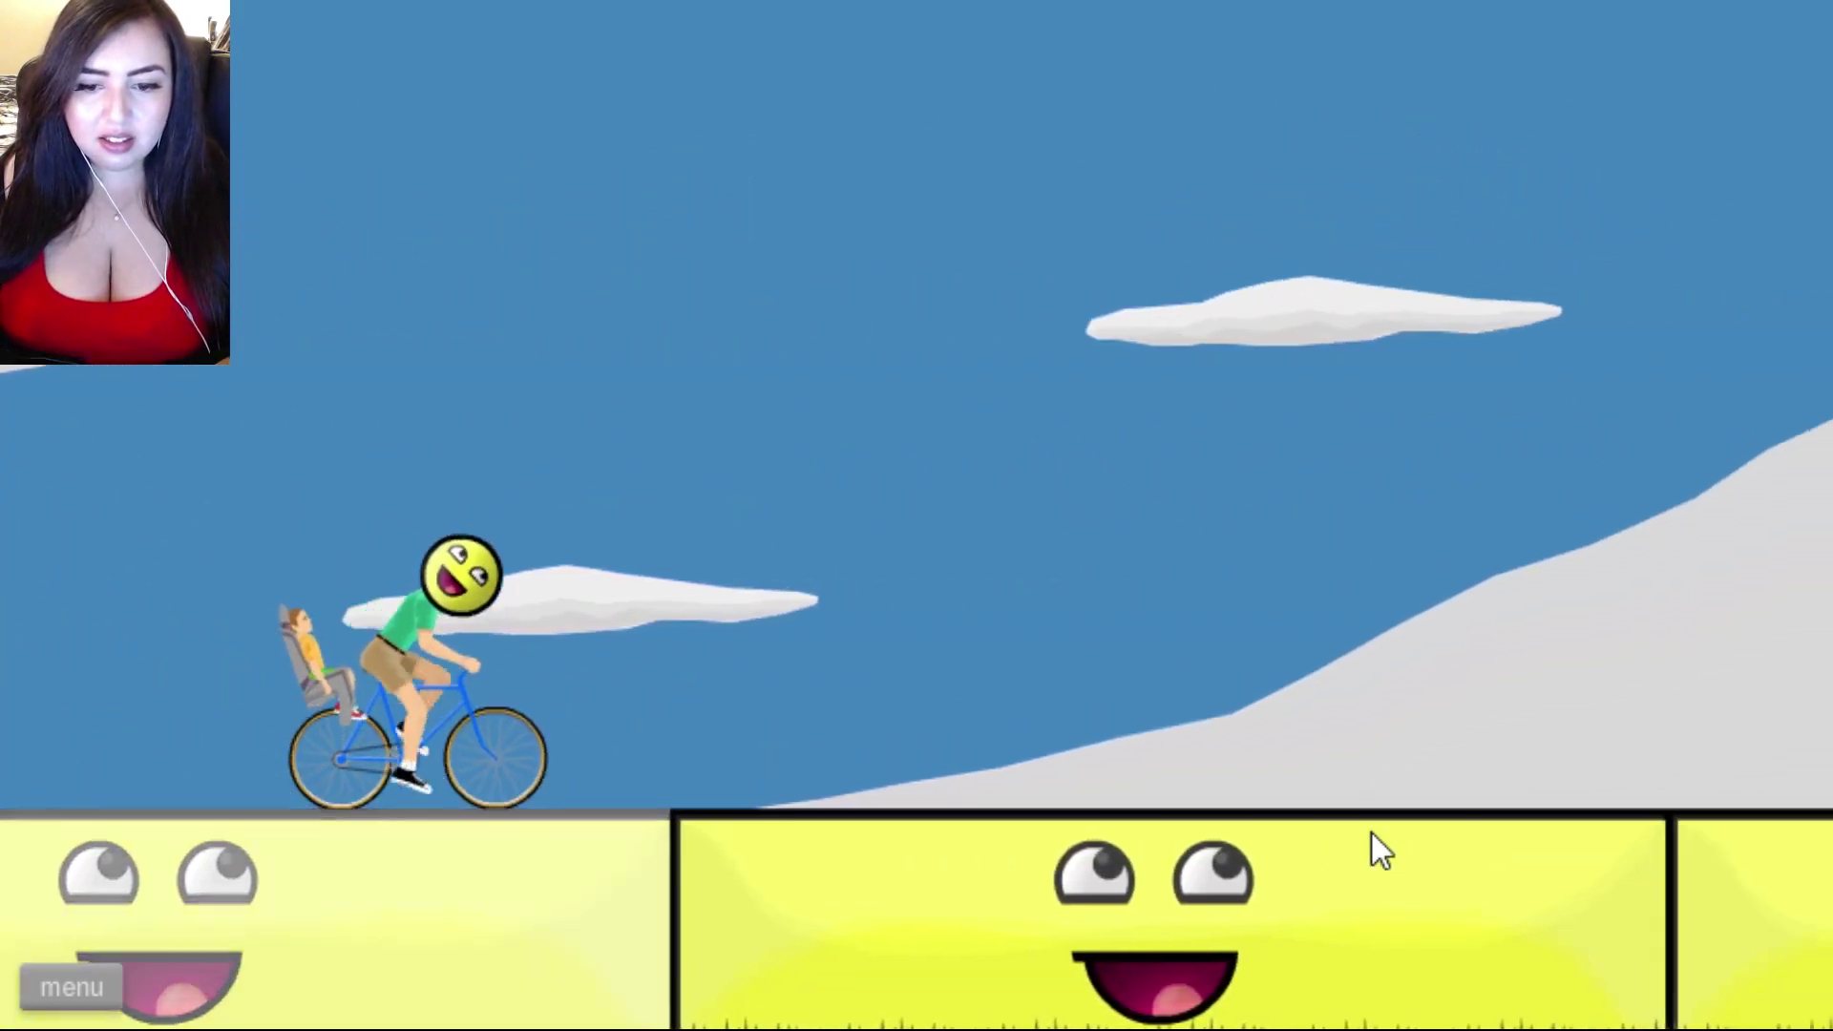
key(Up)
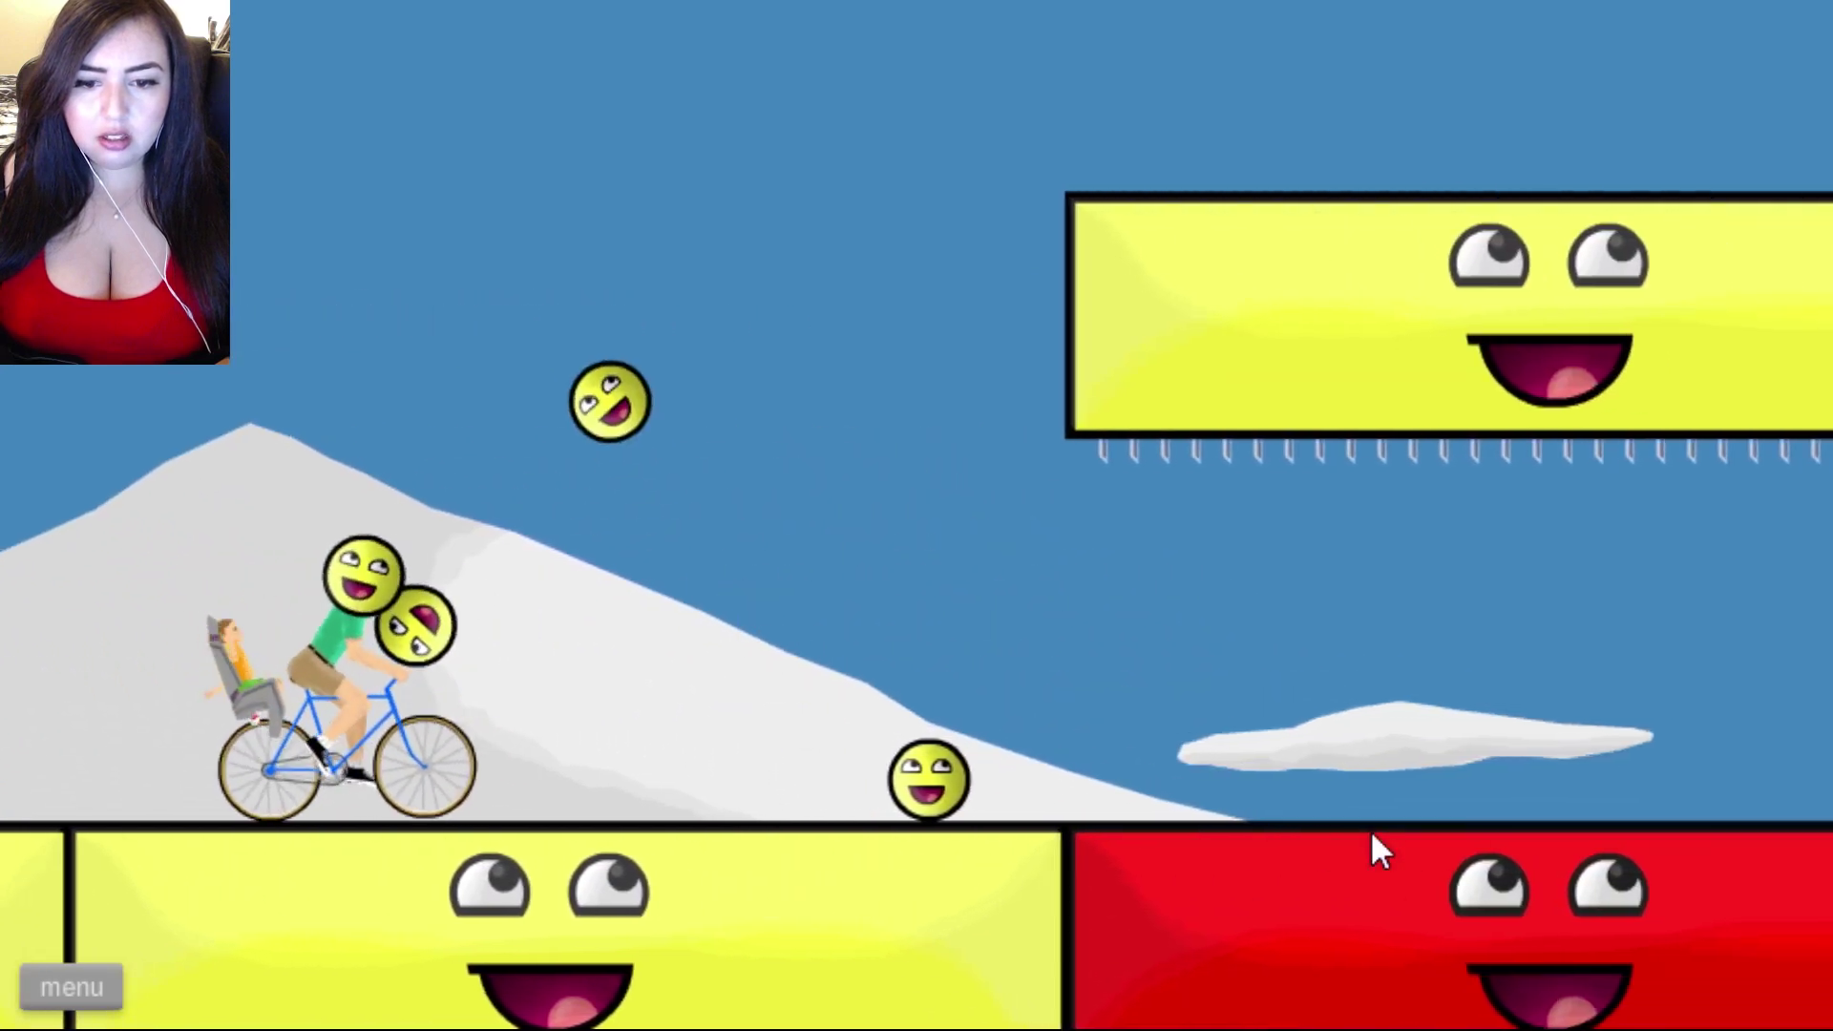
key(Up)
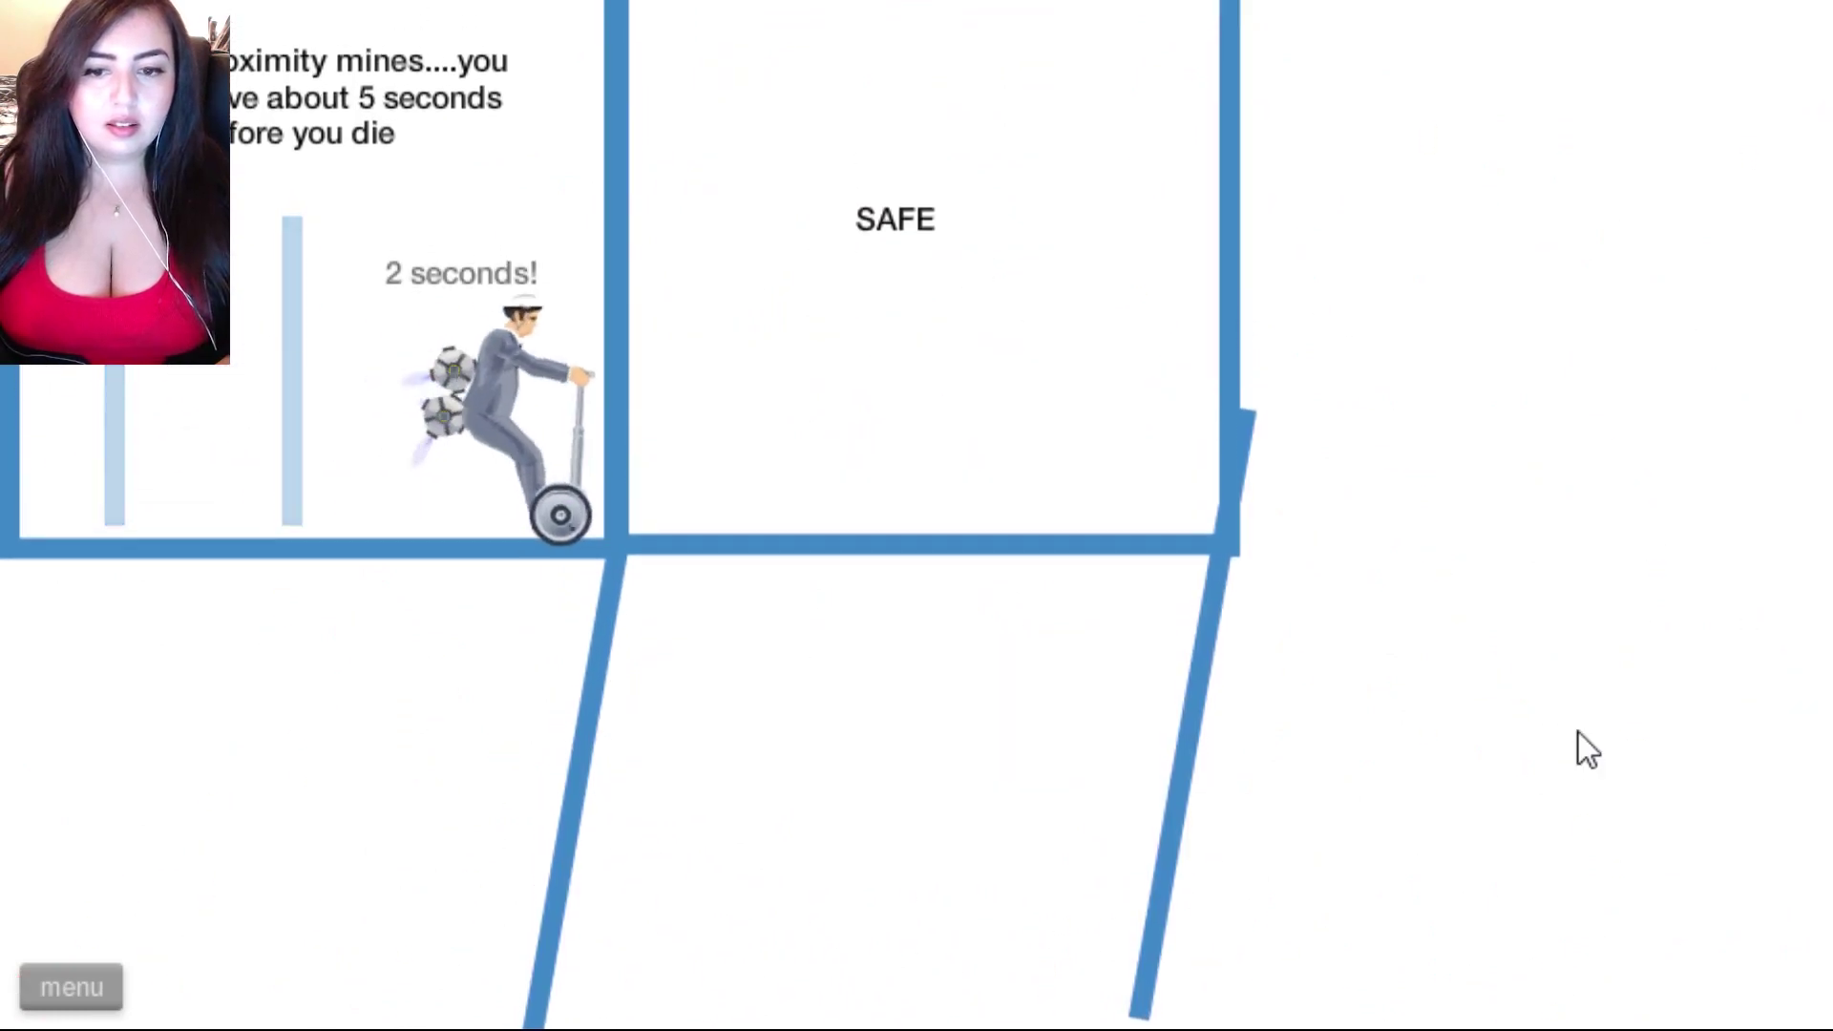
Ride the Segway into the SAFE room, restarting after each early death
key(Up)
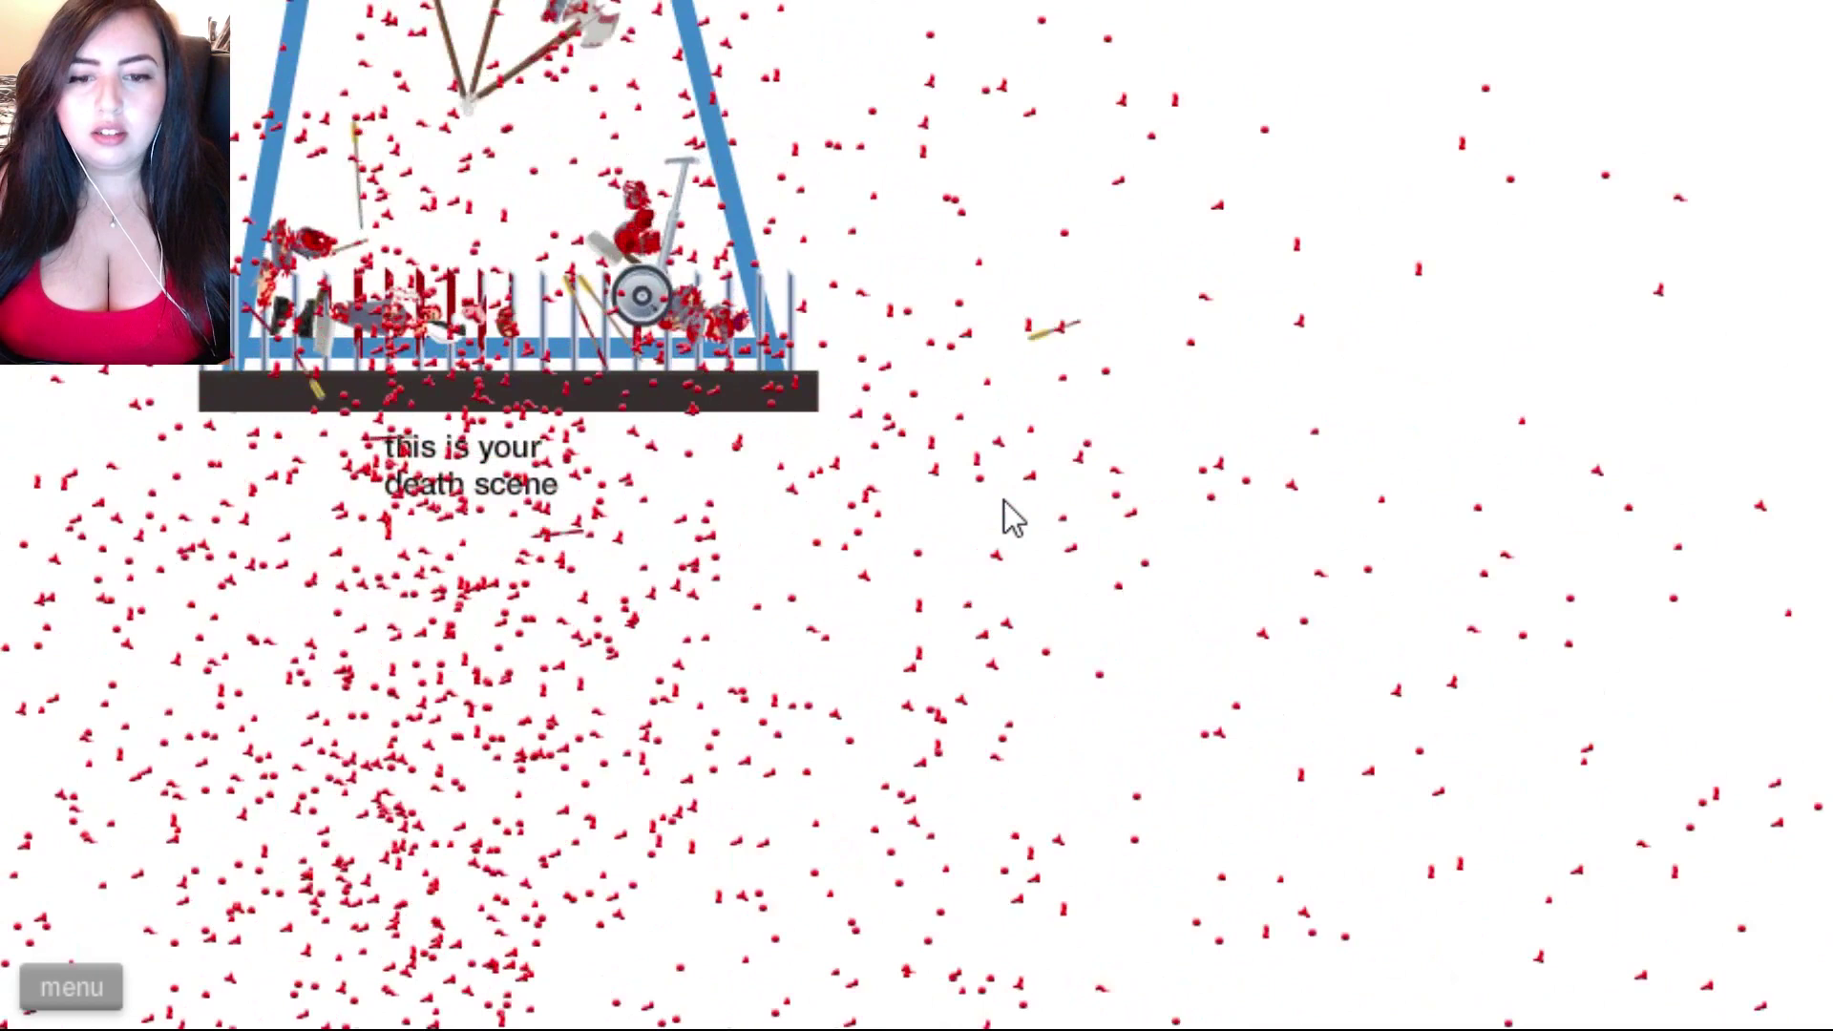
key(Return)
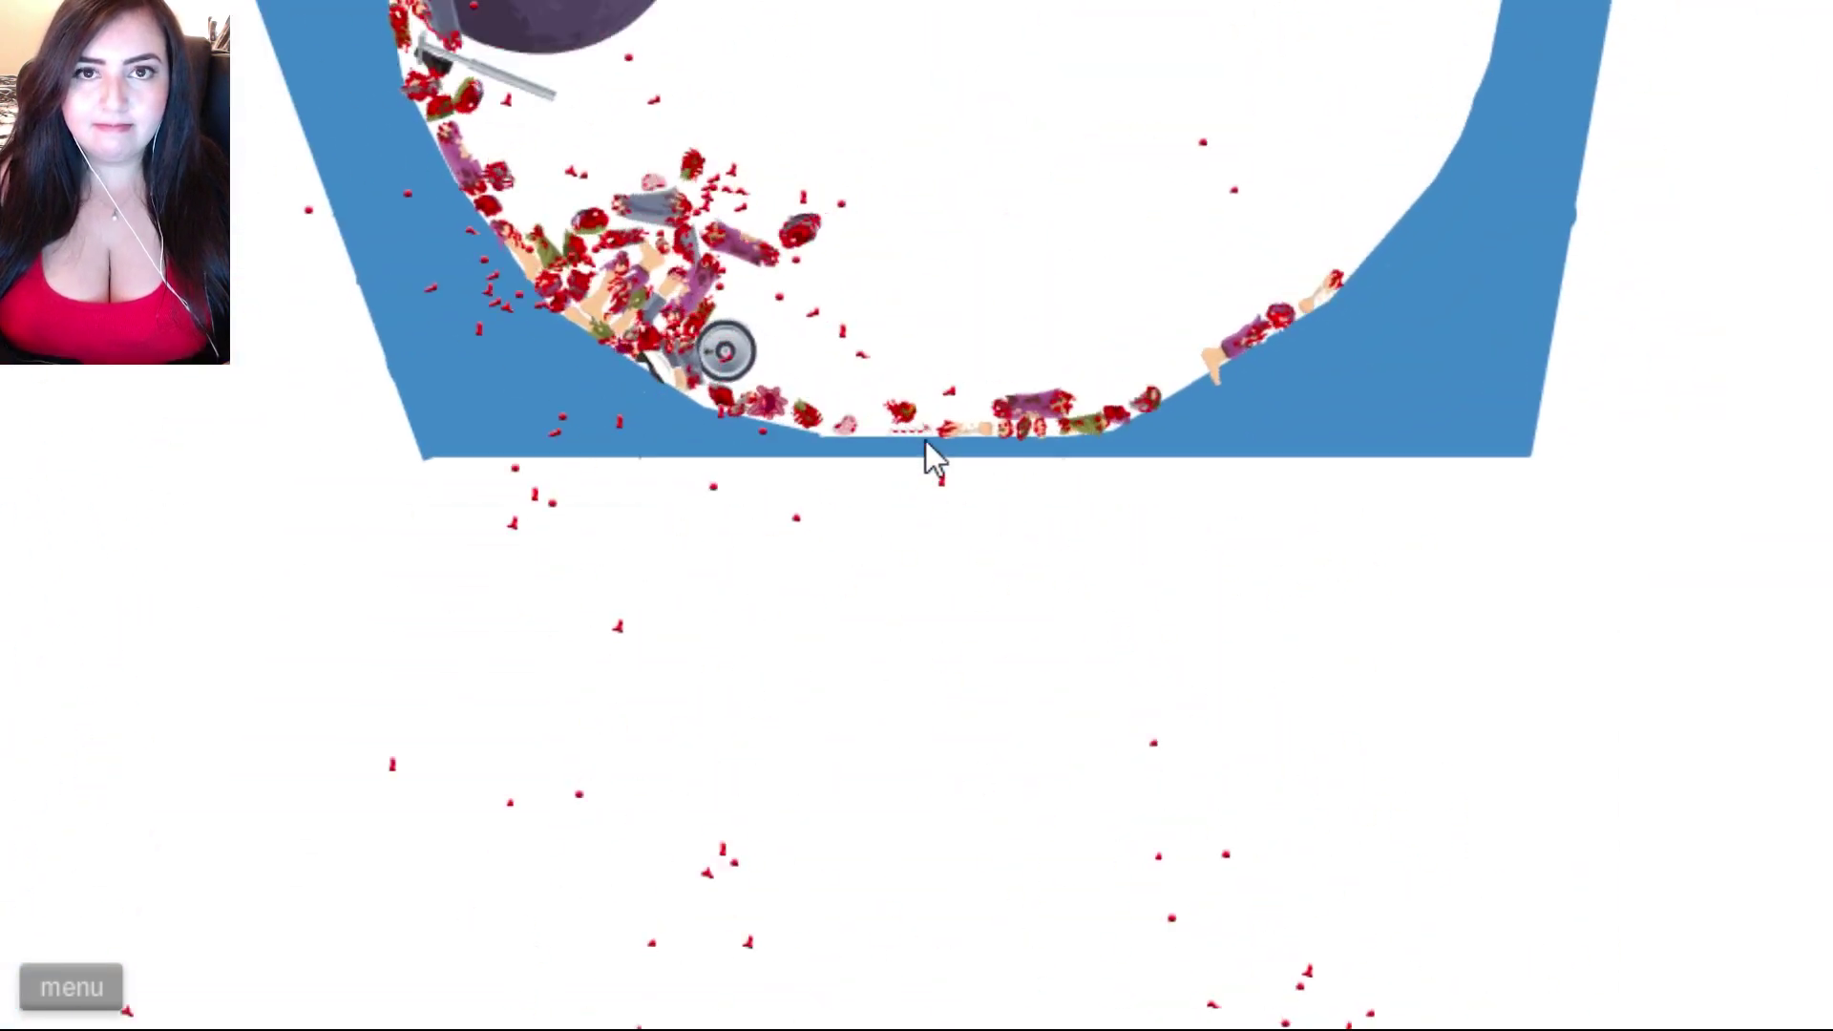
key(Return)
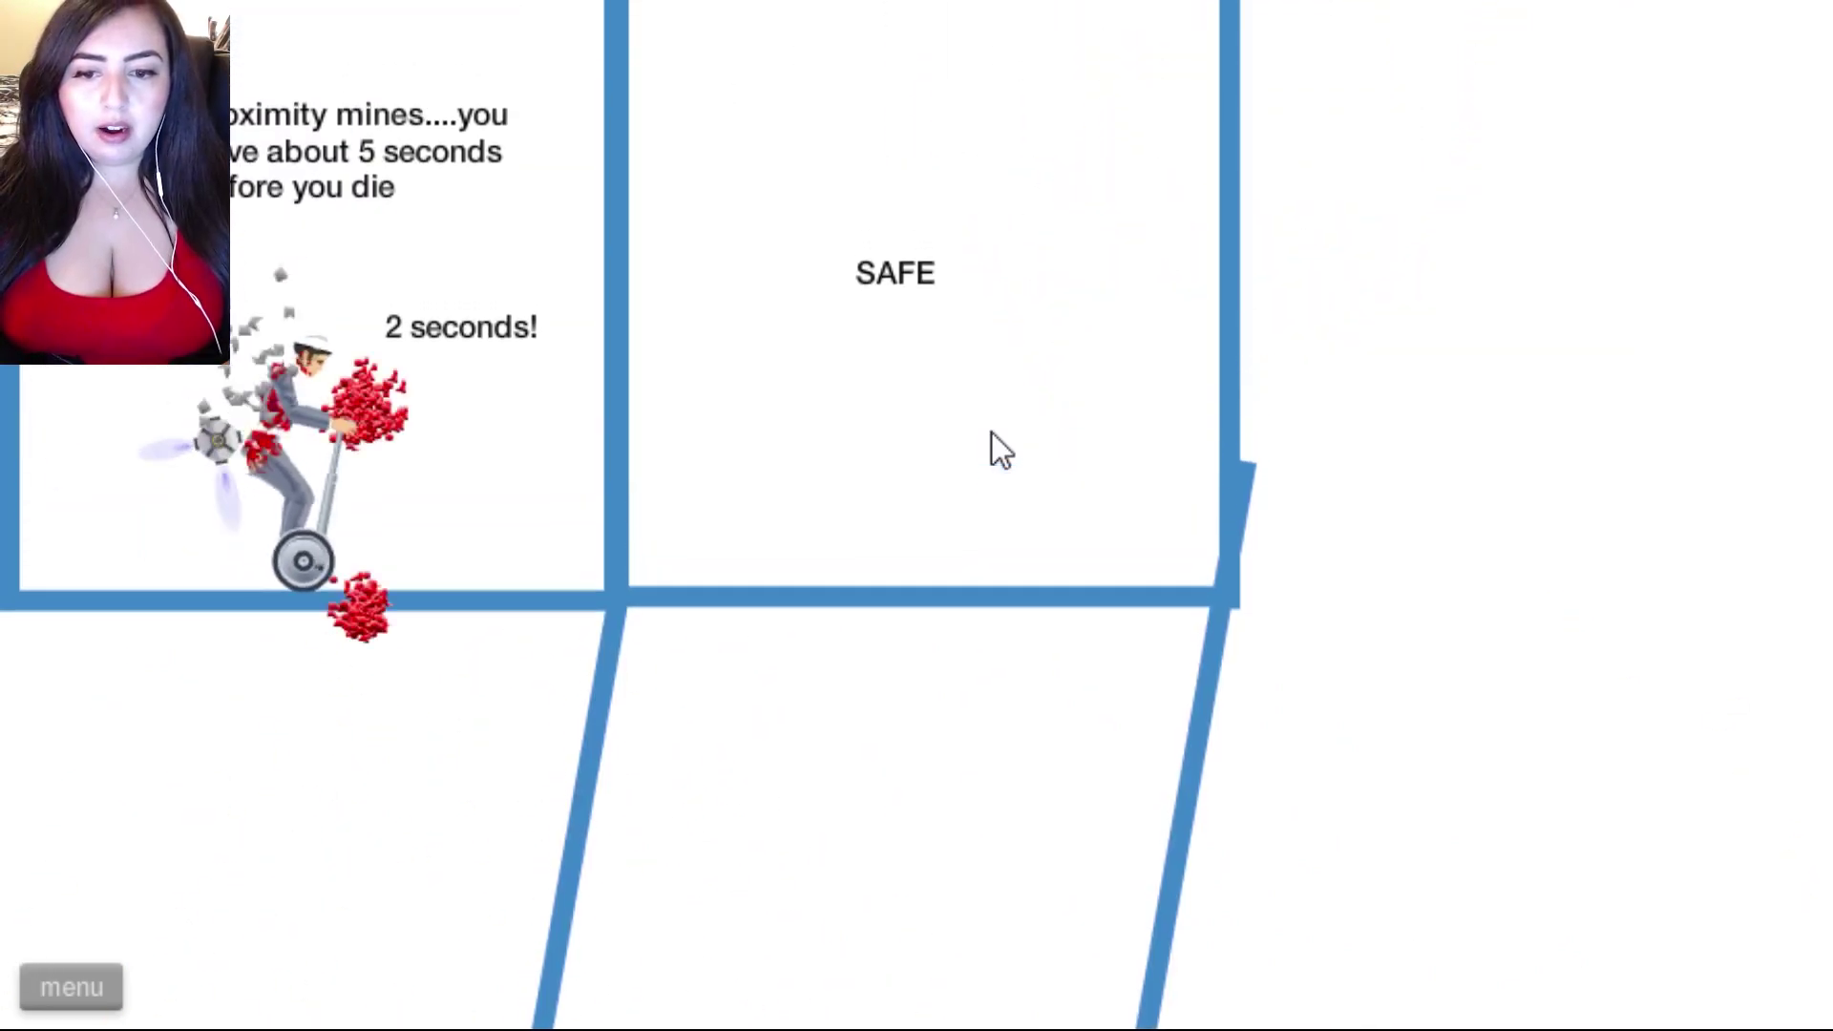
key(Return)
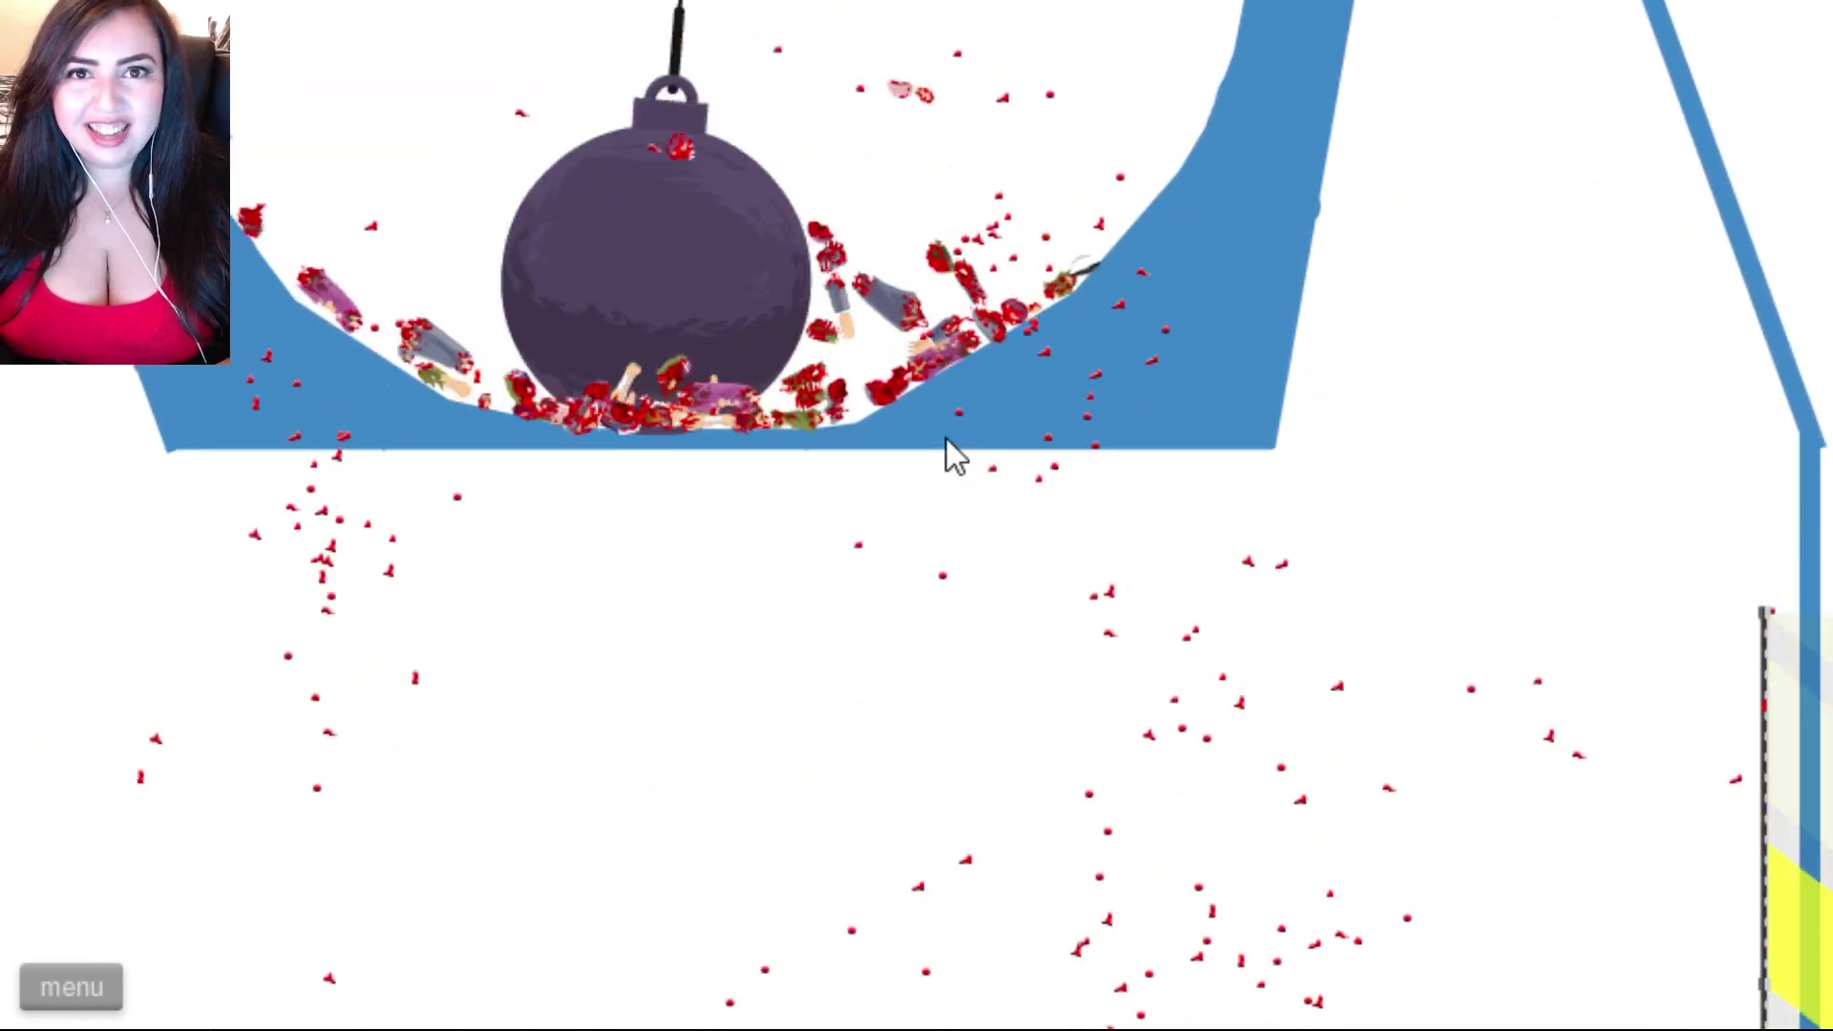
key(Return)
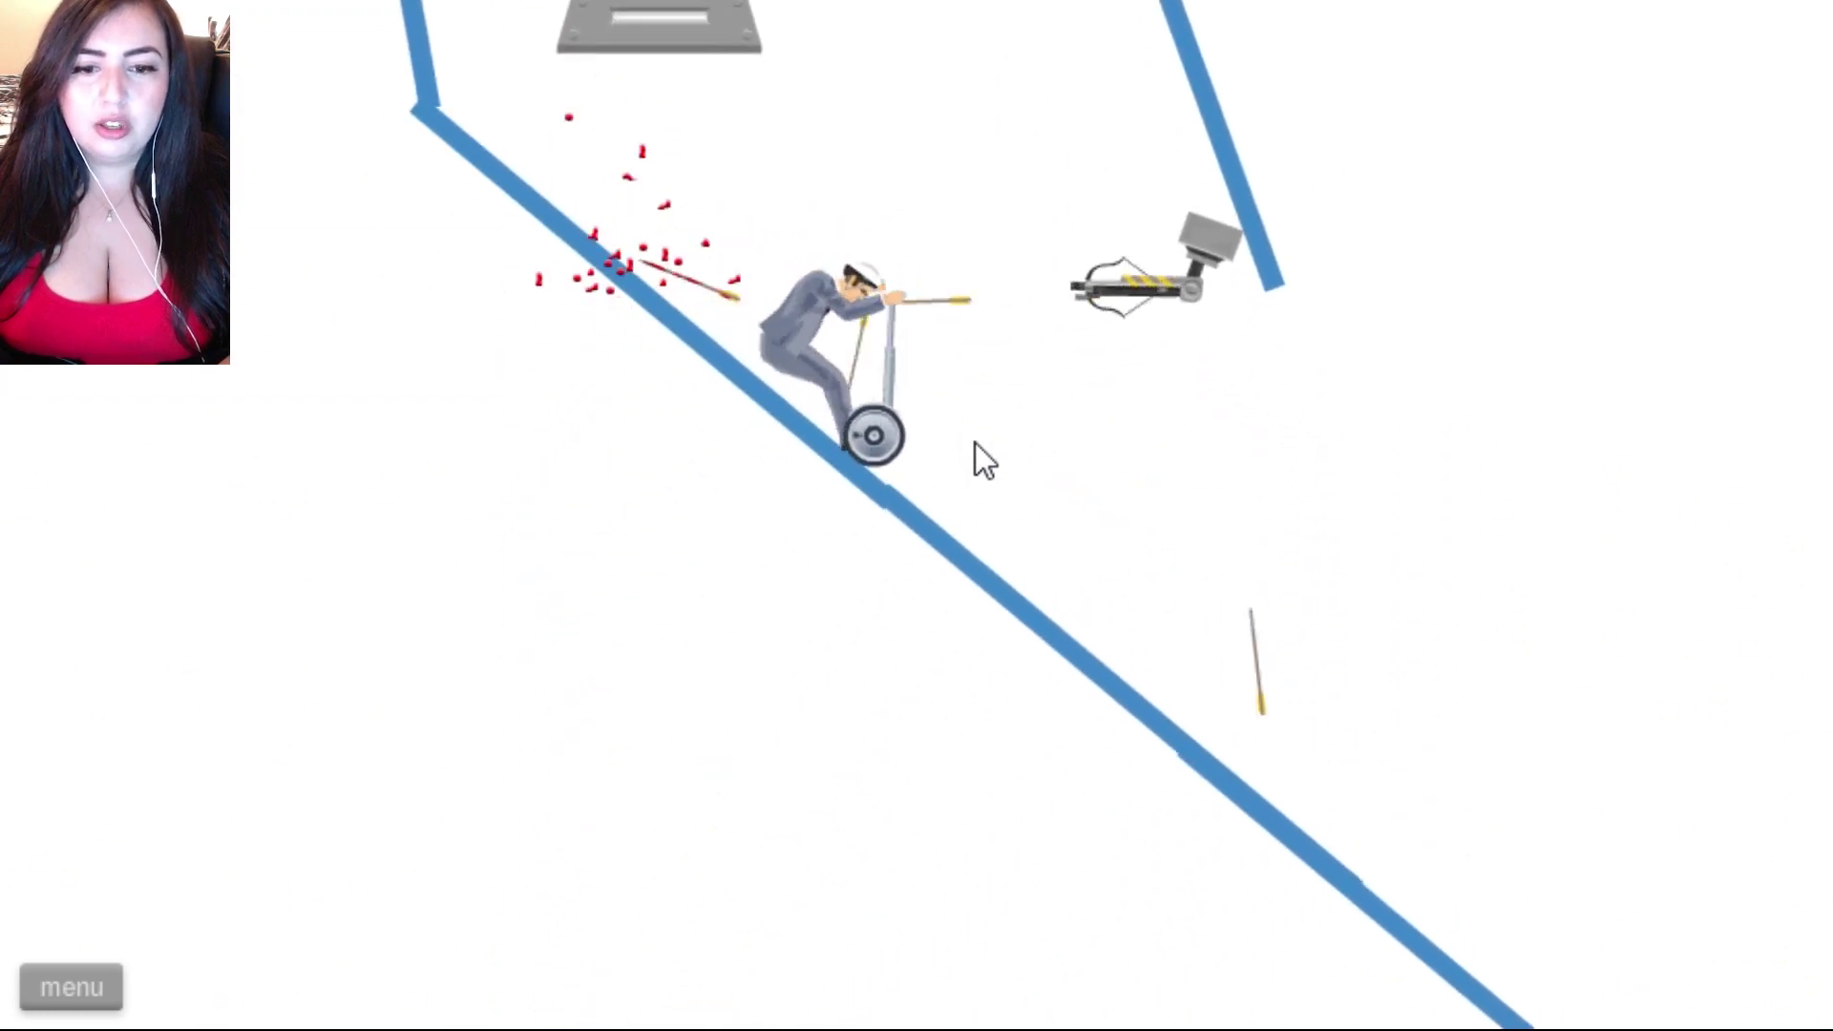
key(Return)
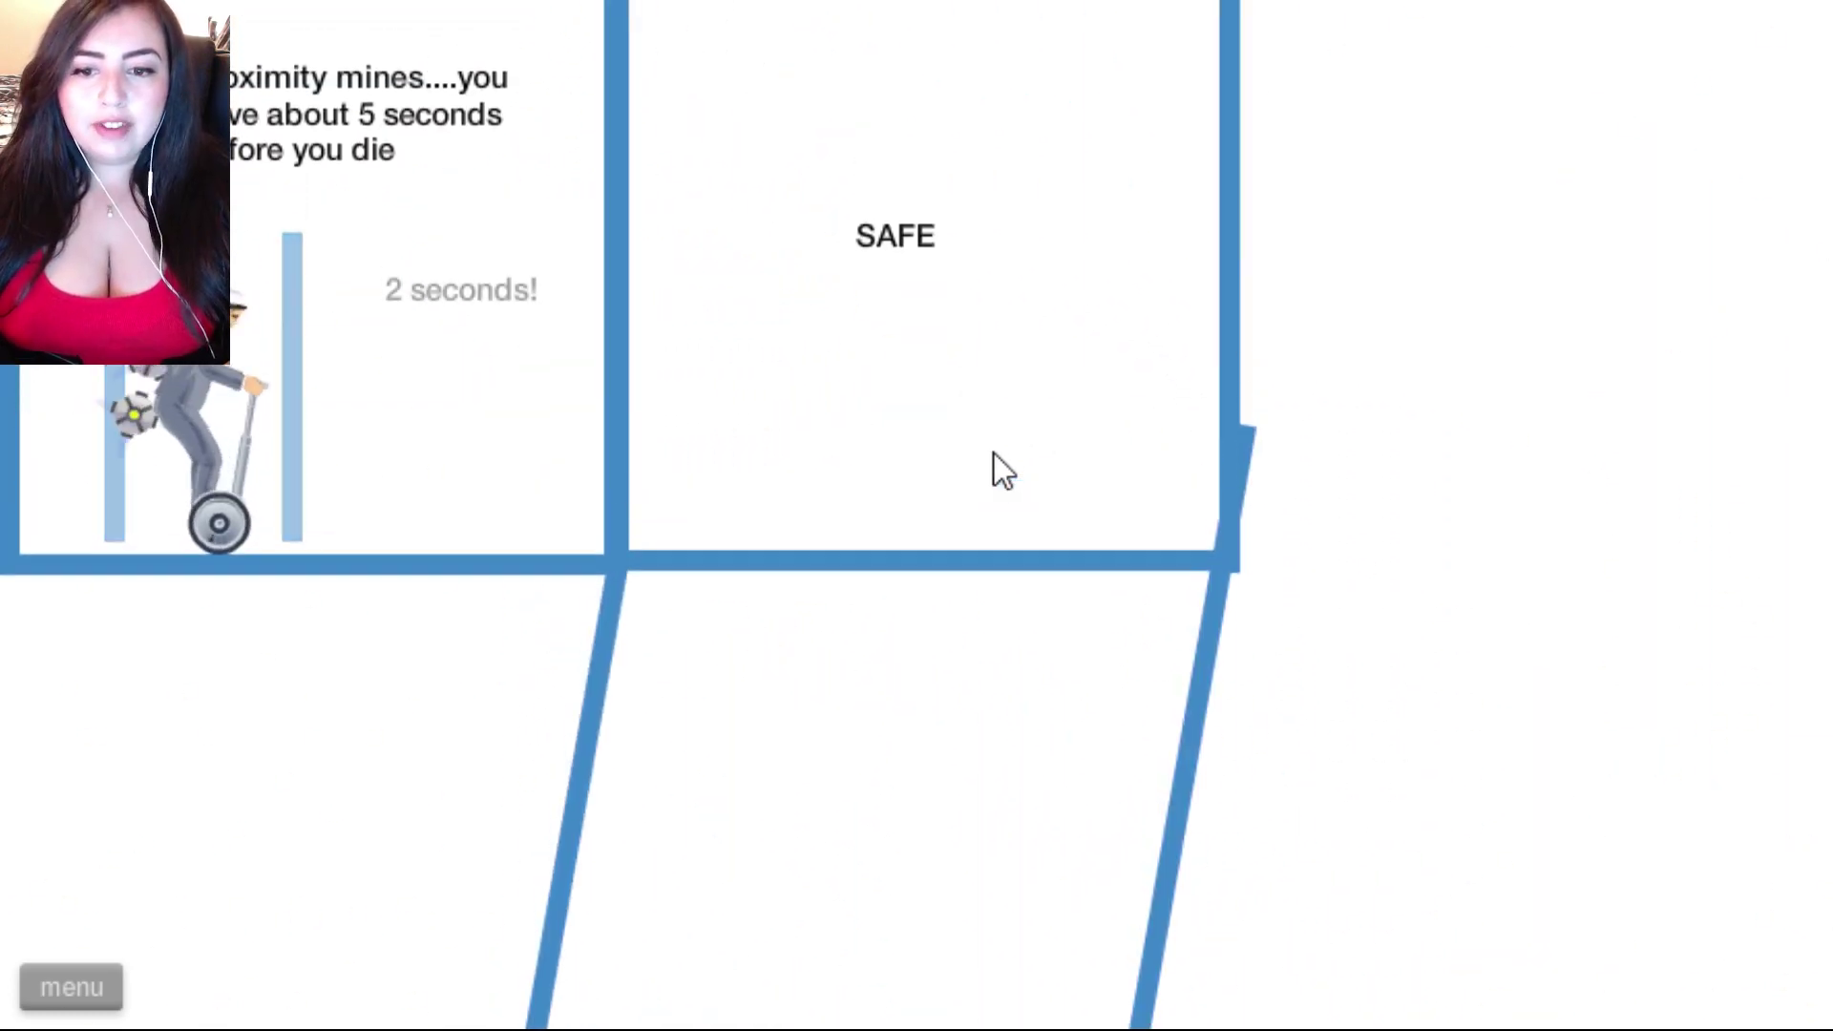
Ride into the SAFE room before the mines explode and balance in the middle
key(Up)
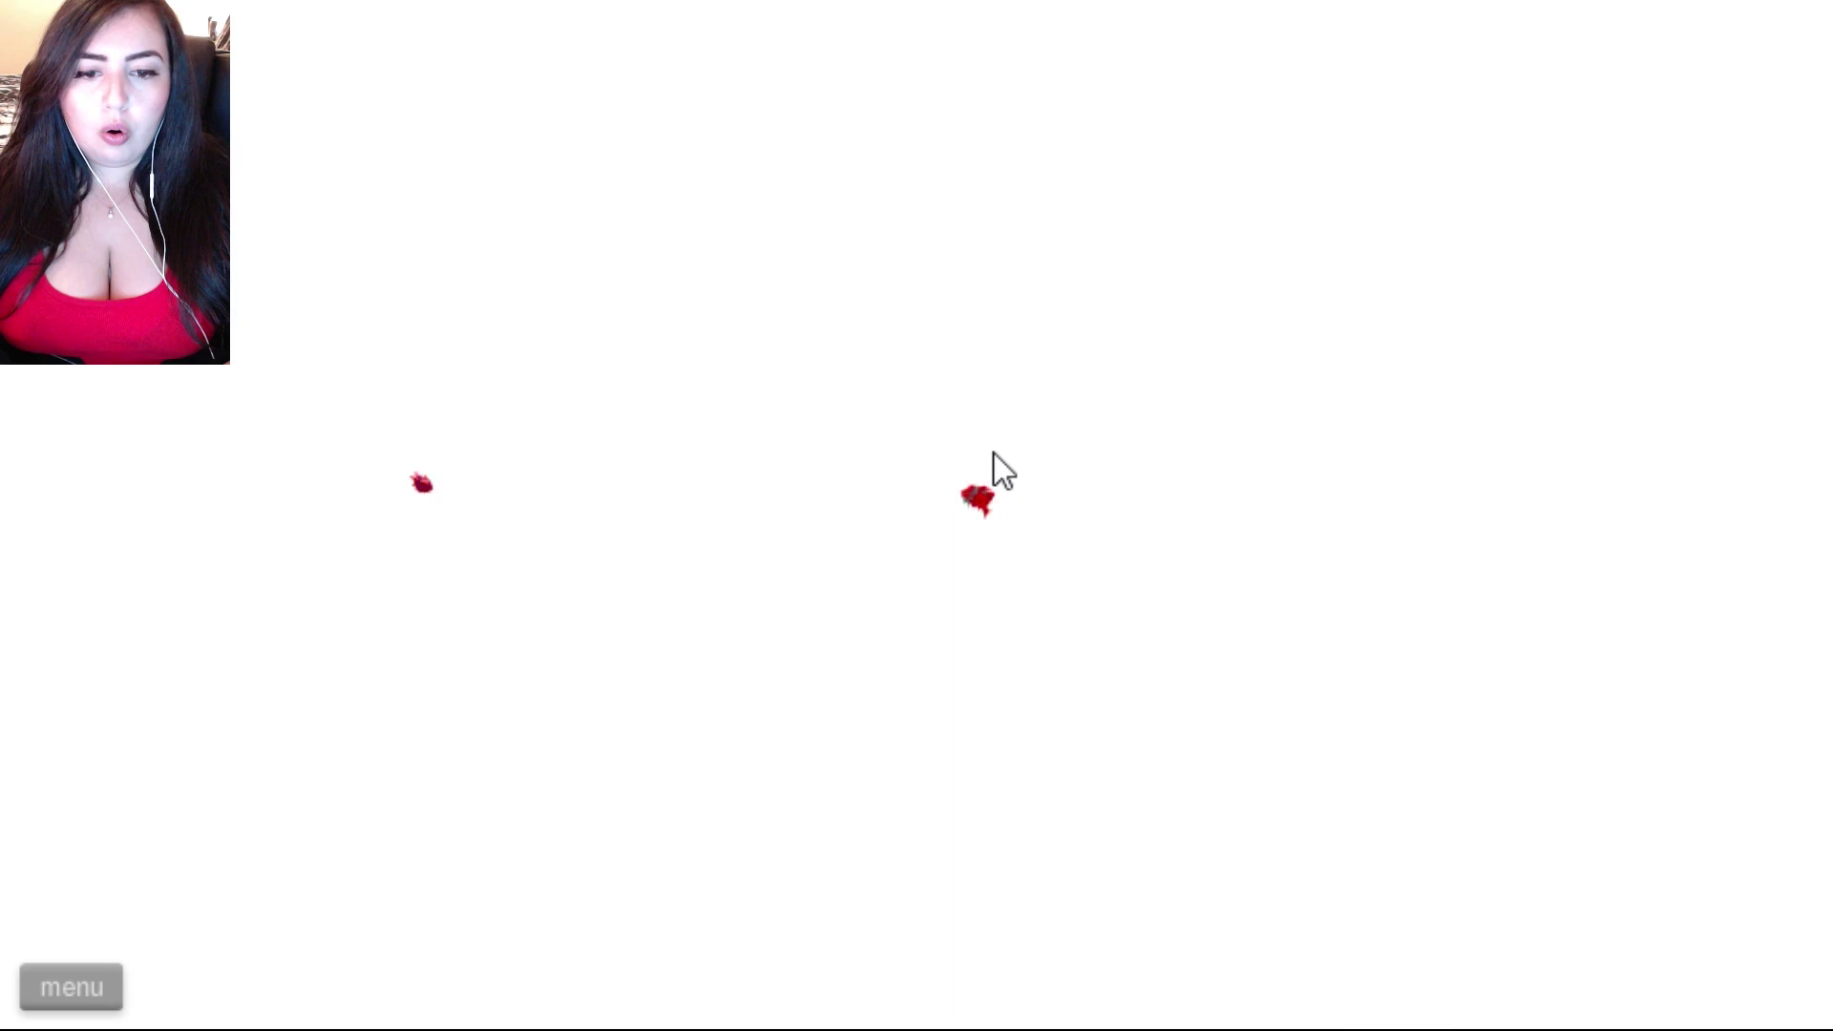
key(Return)
key(Up)
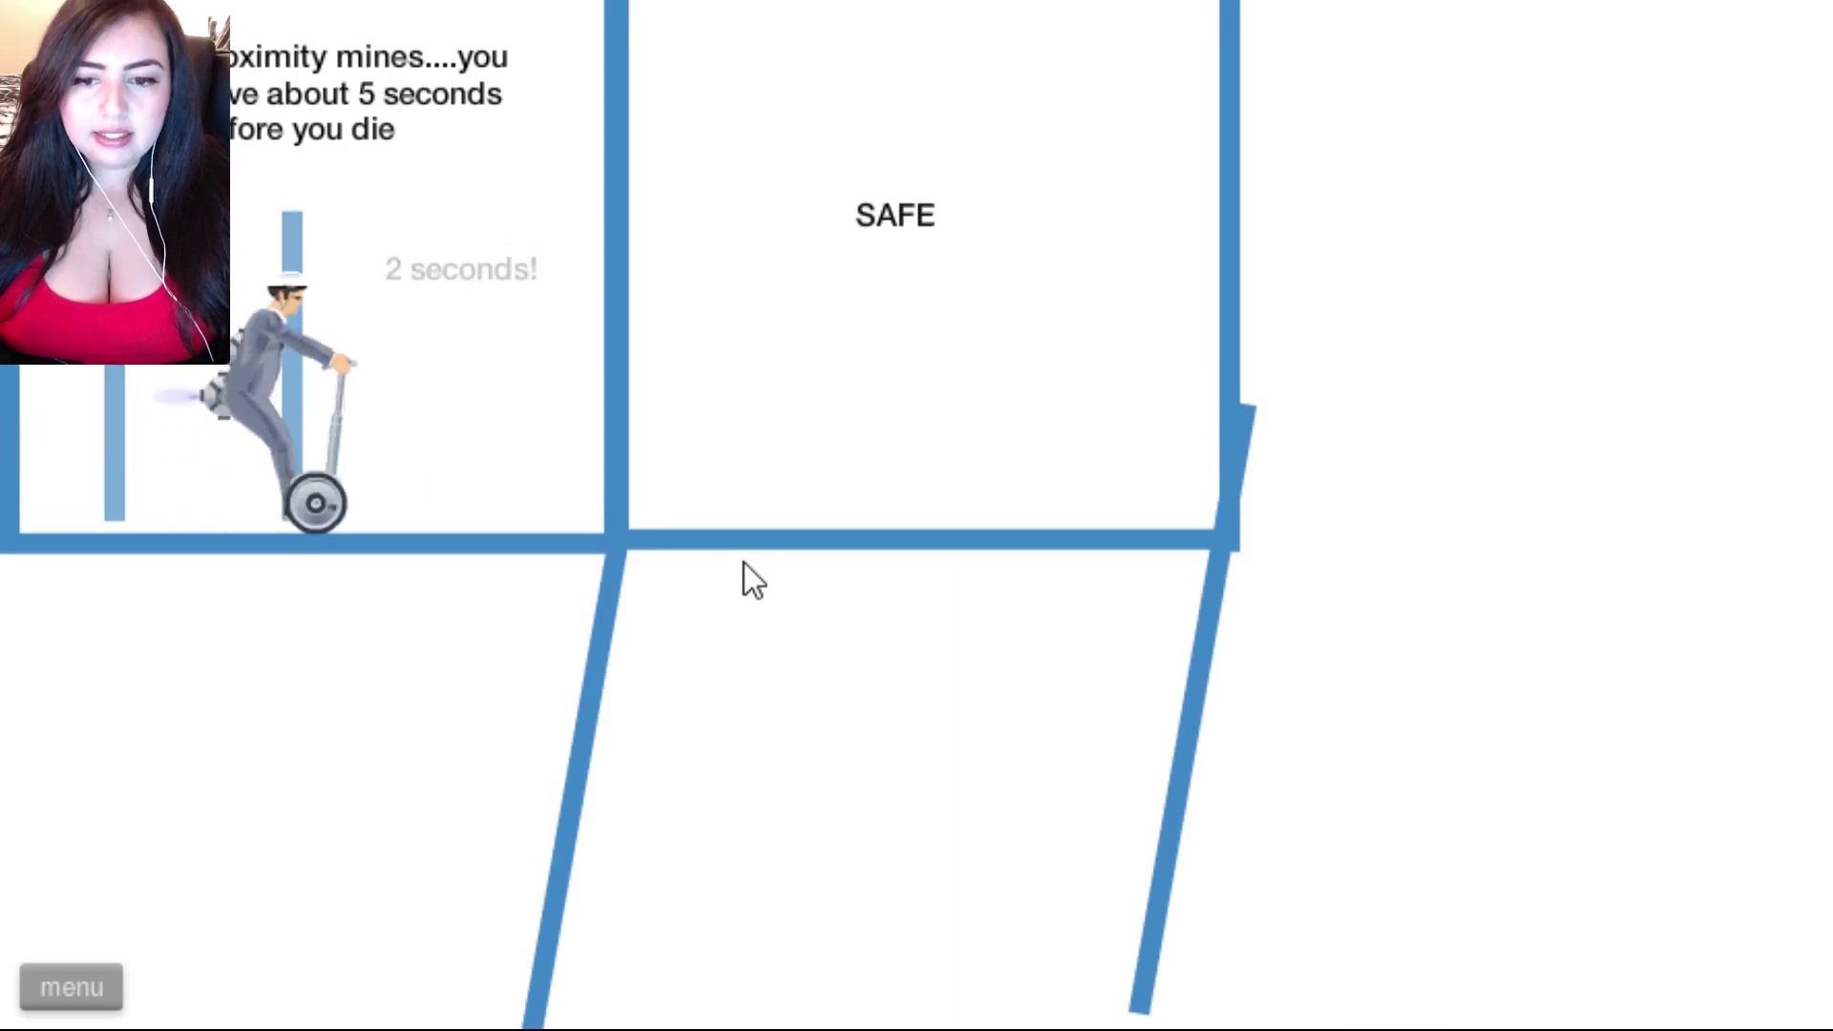
key(Down)
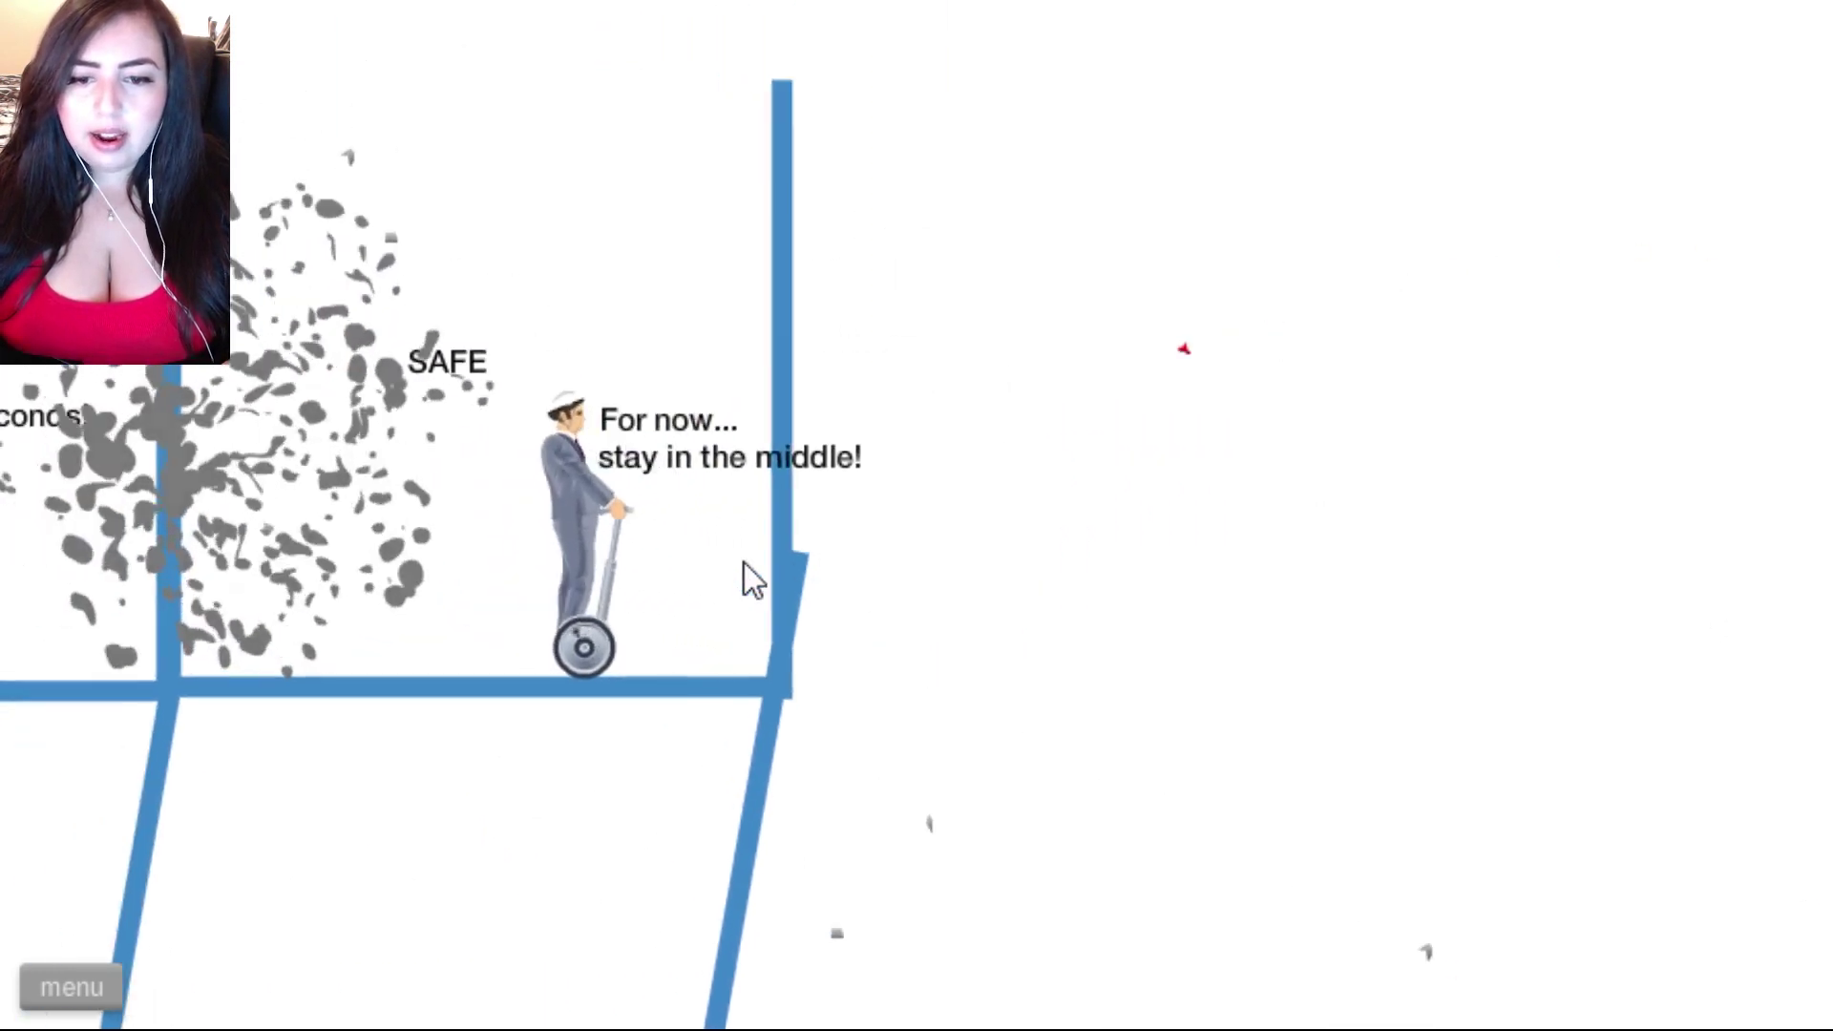
key(Up)
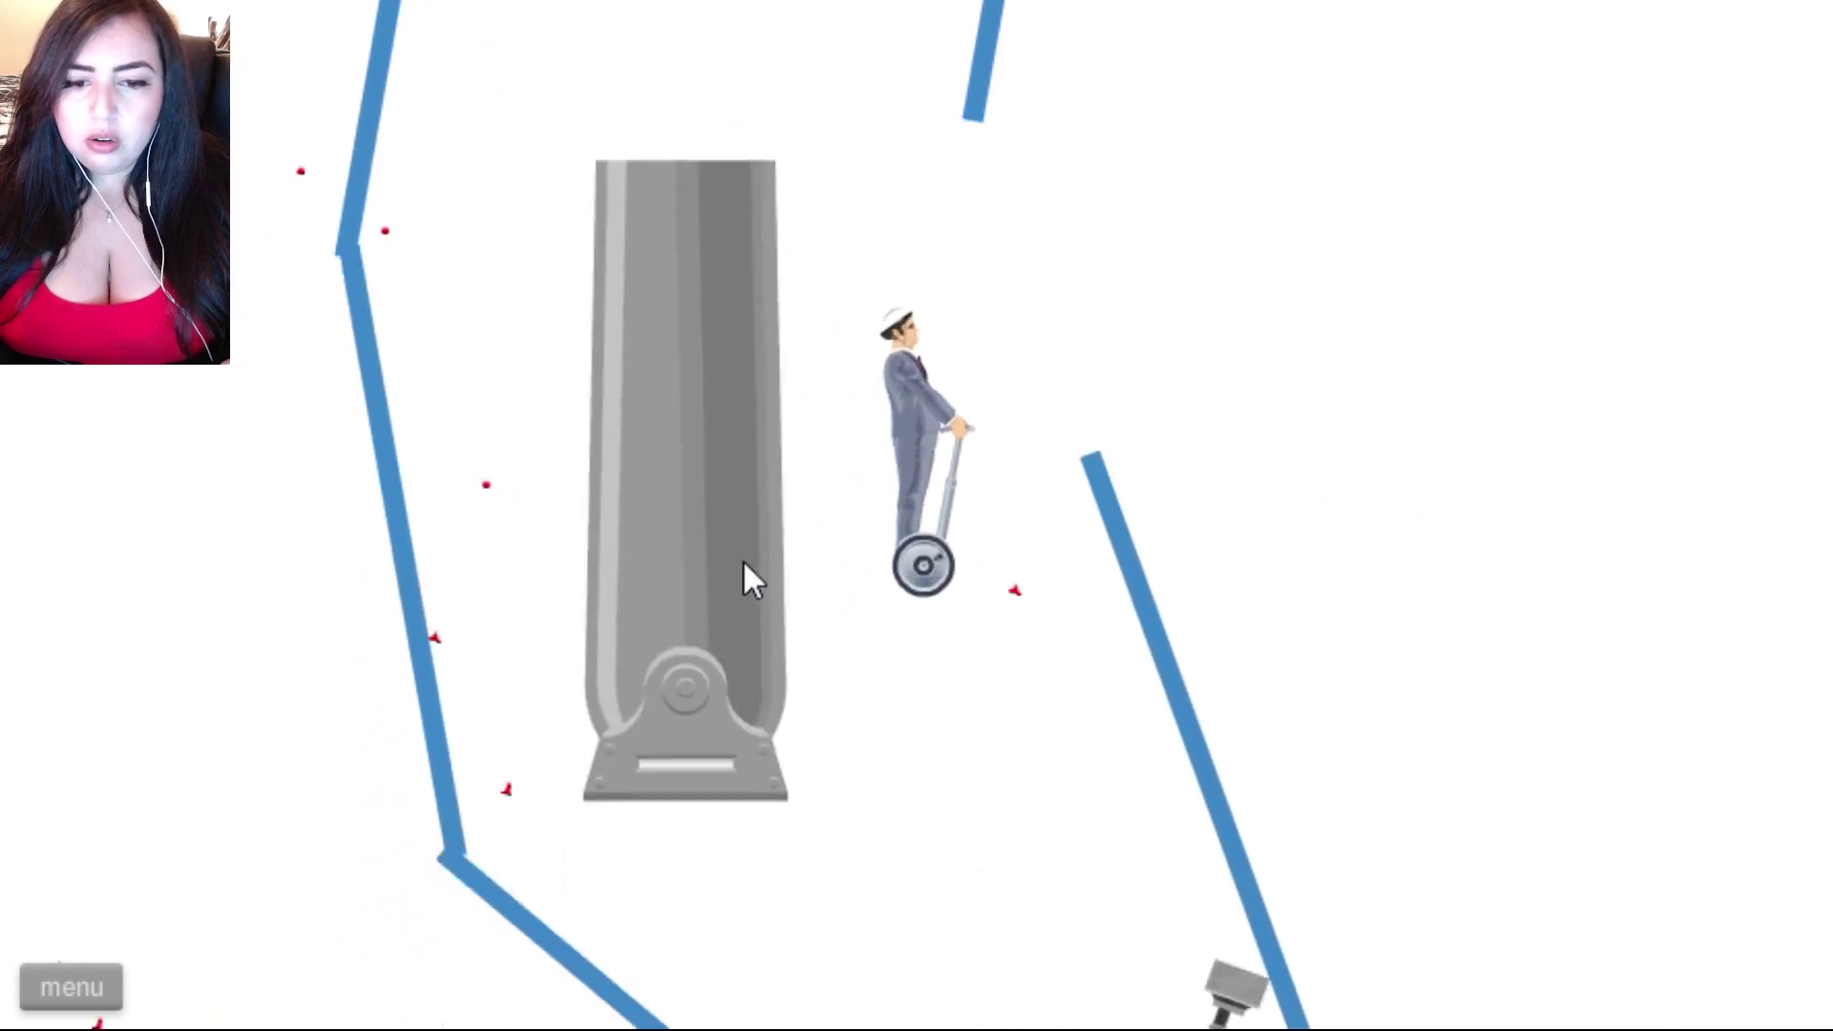
key(Return)
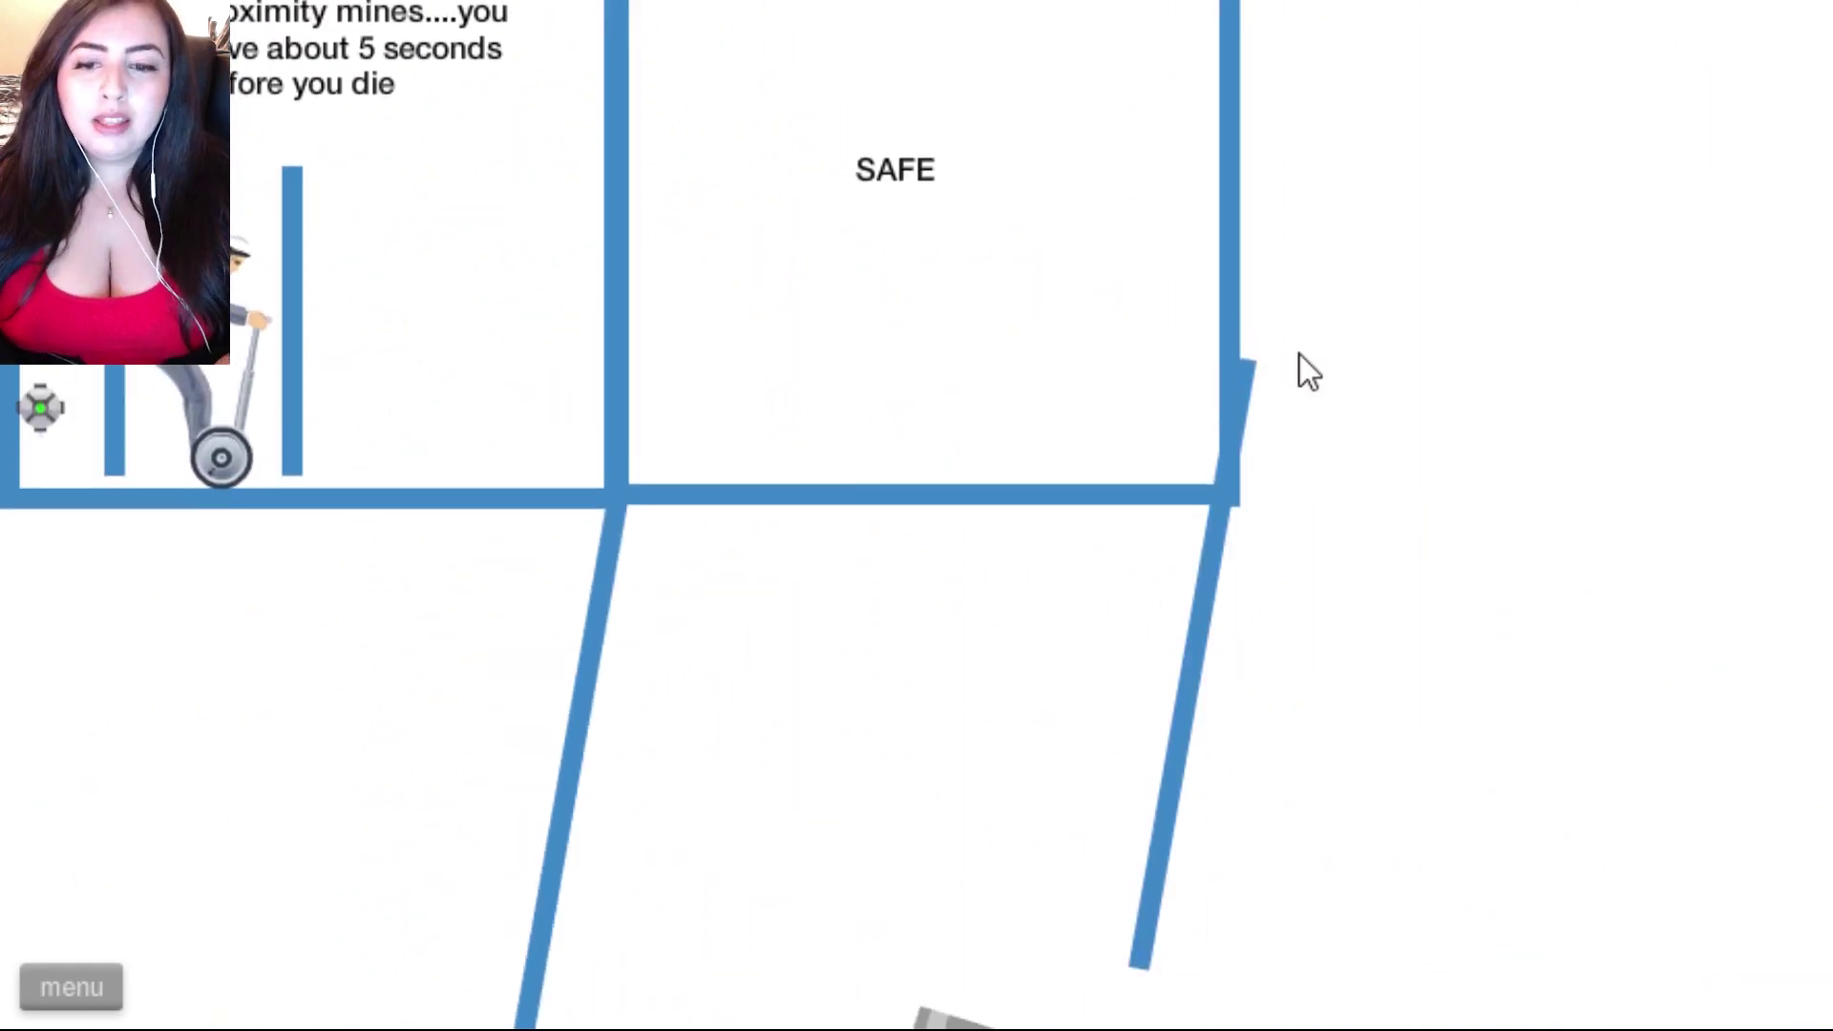
Ride off the platform past the wrecking ball, restarting after the ramp crash
key(Up)
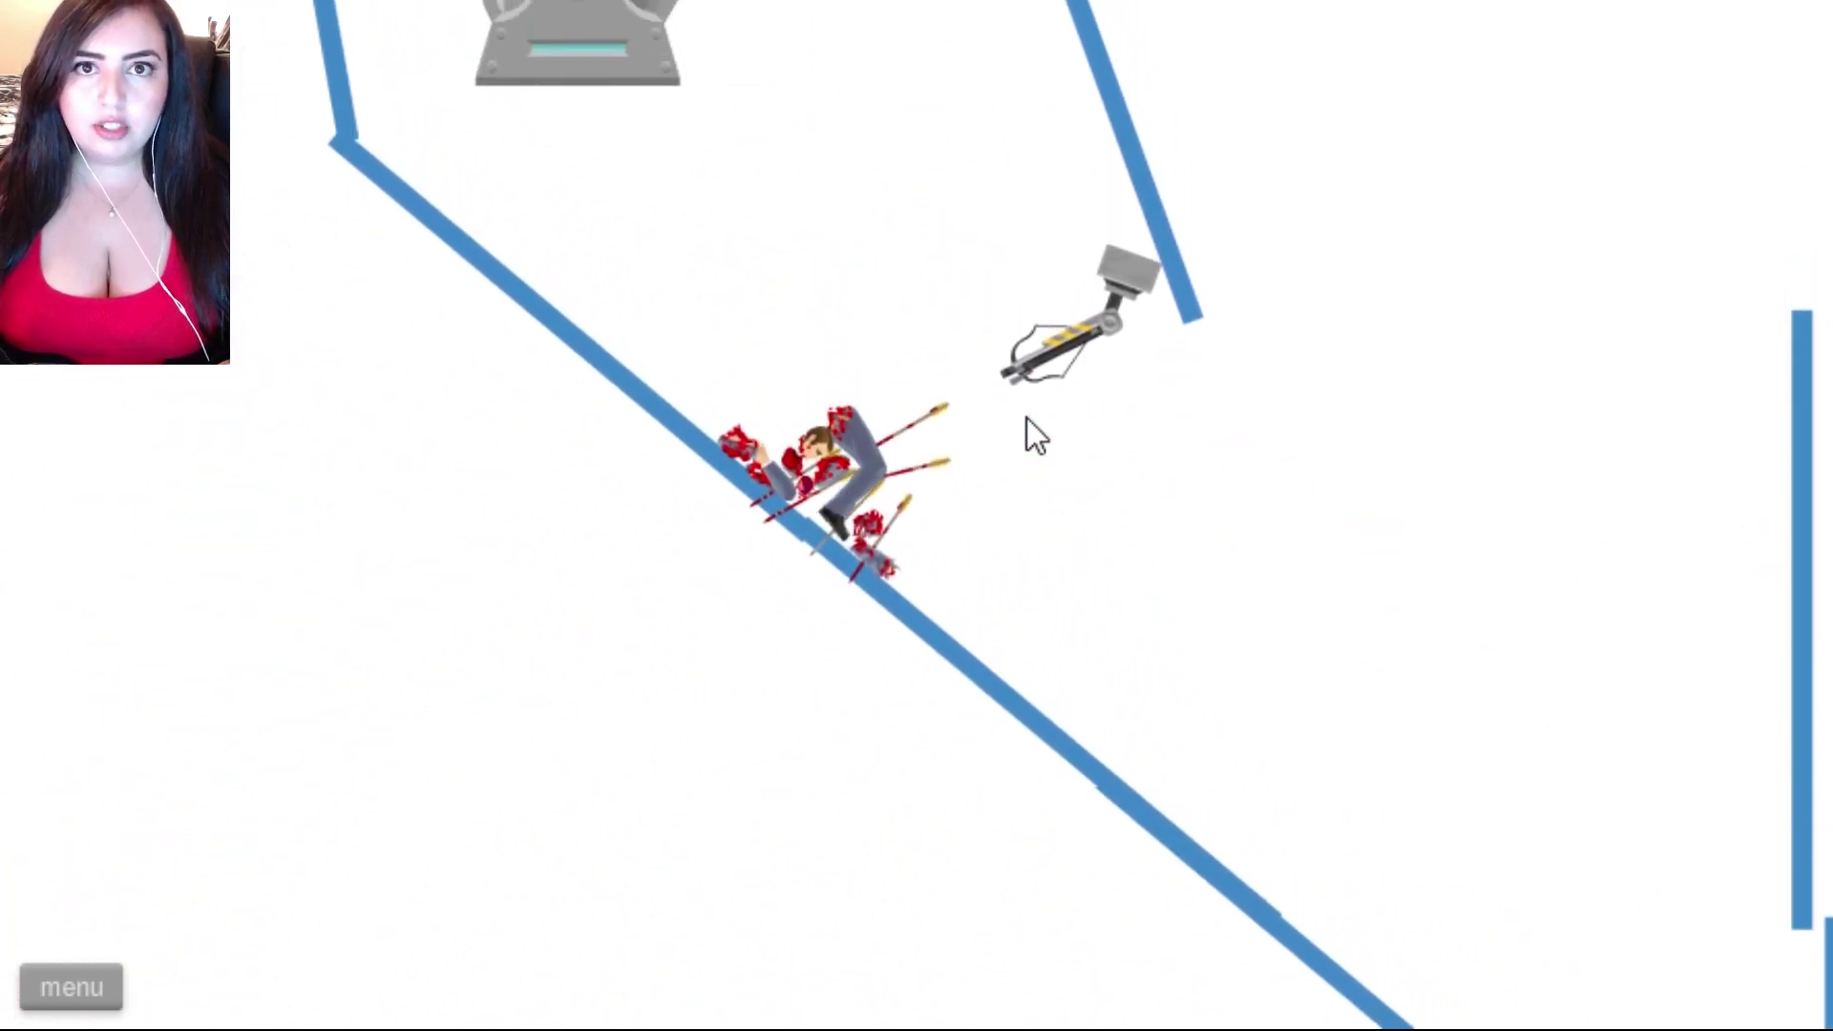
key(Return)
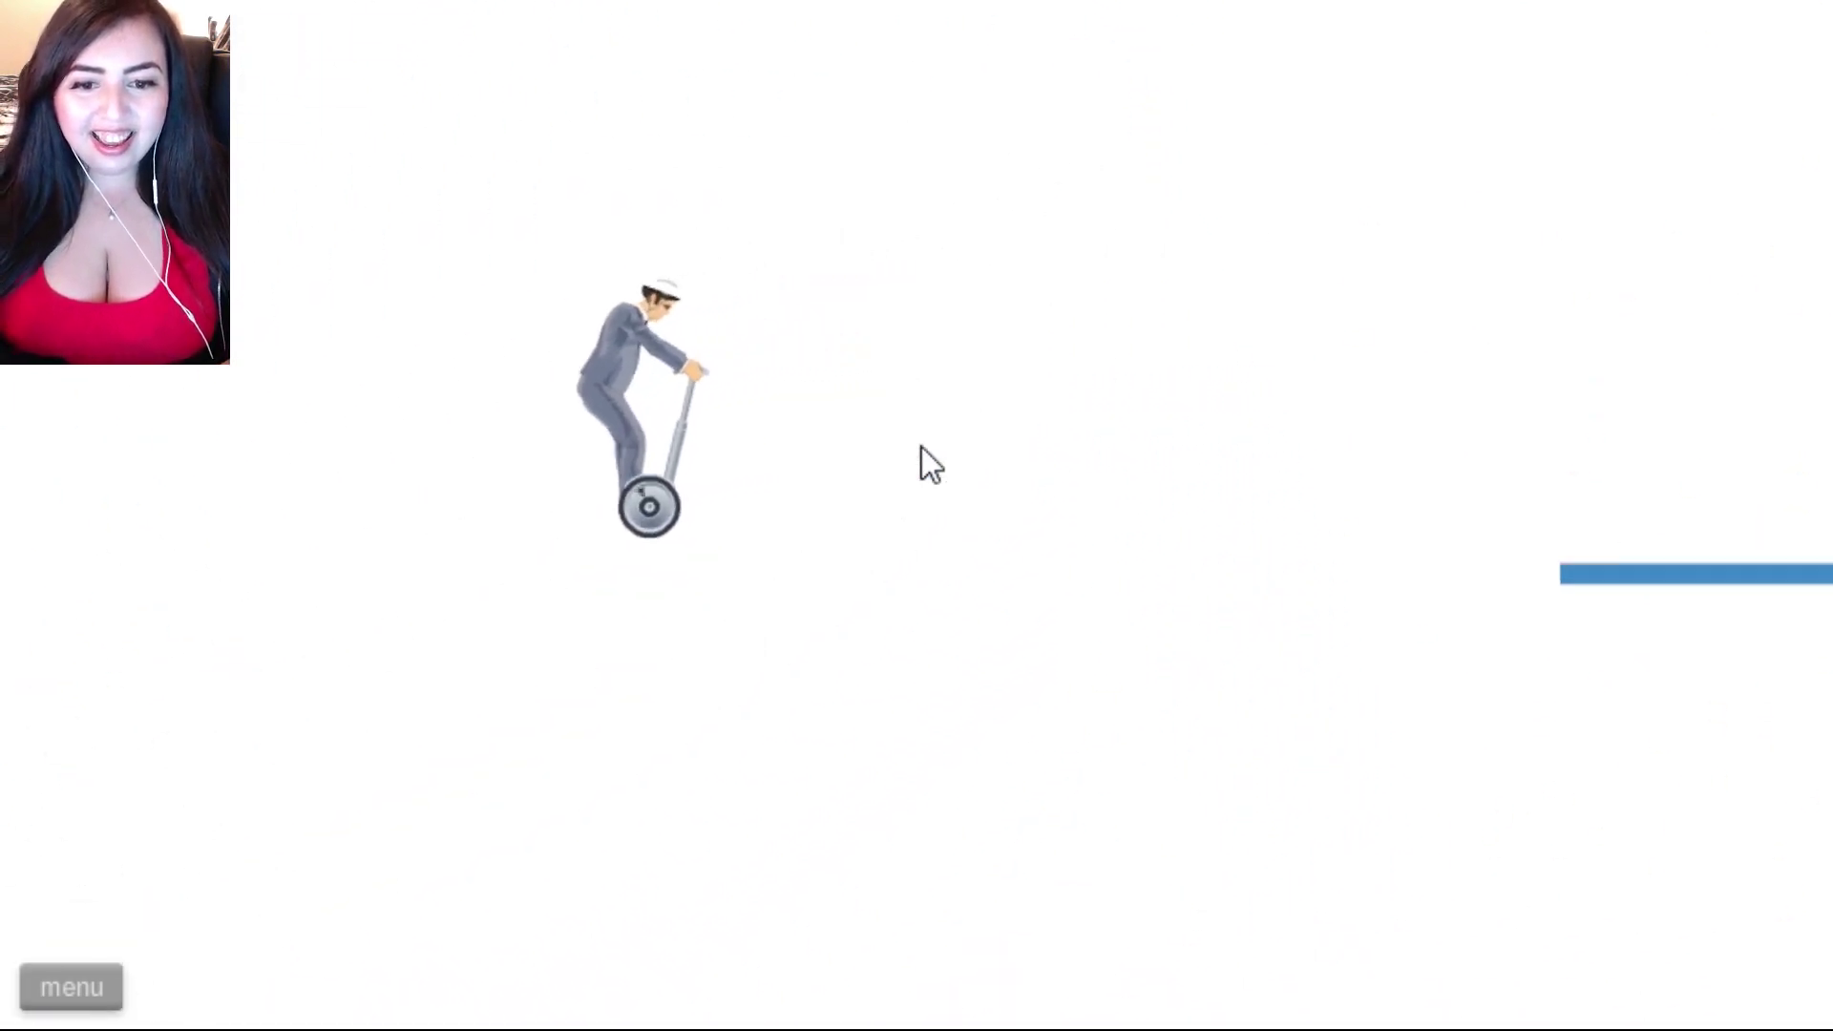
key(Up)
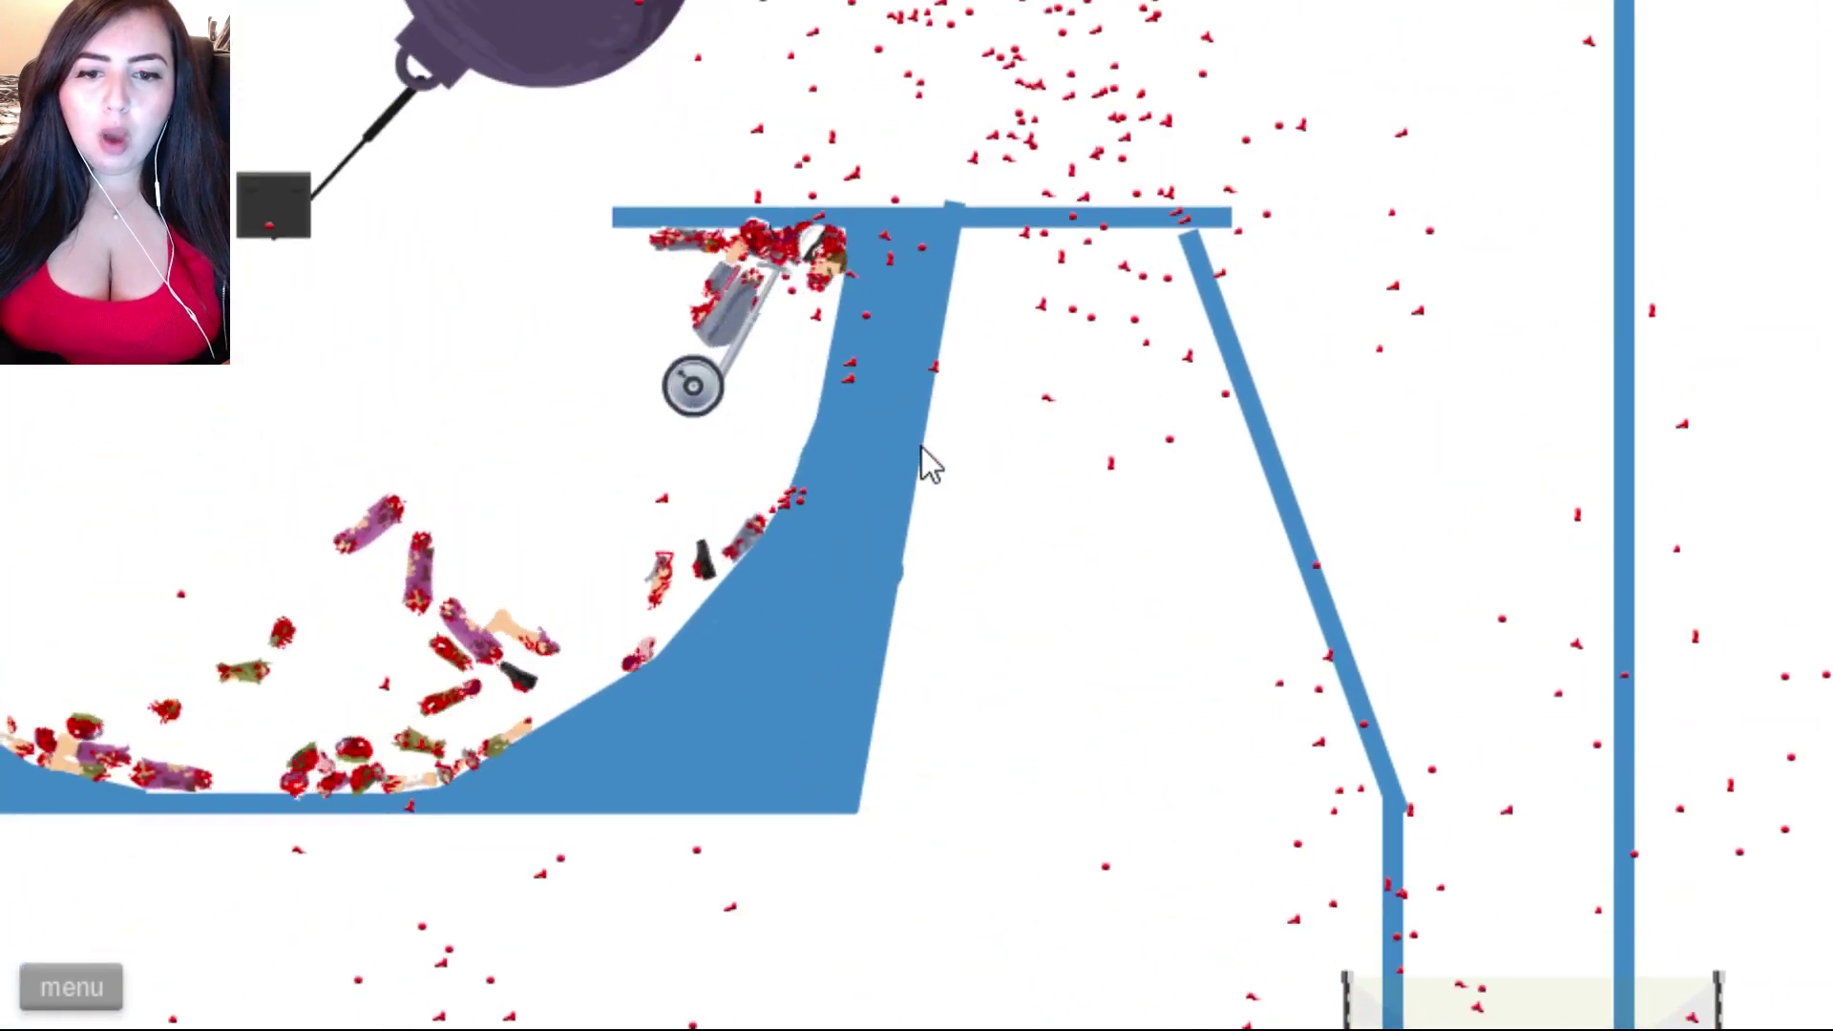
key(Return)
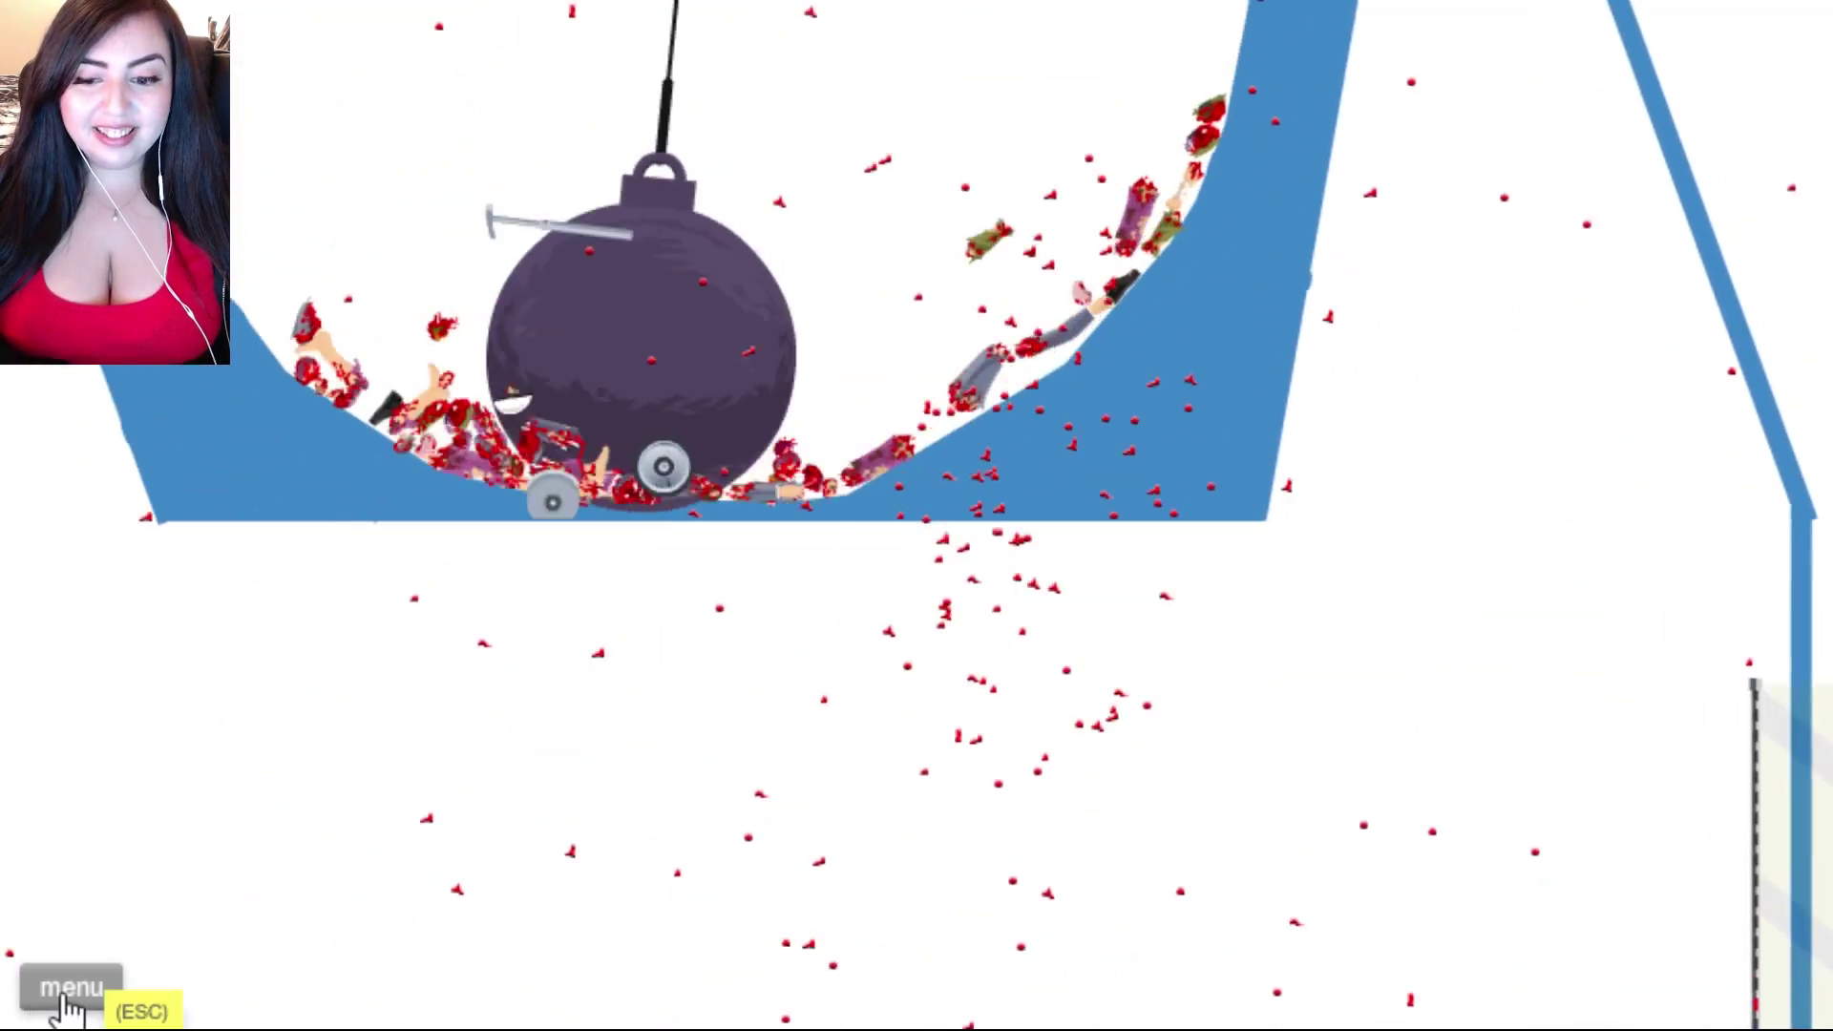
Restart instagamrr from the pause menu, ride another attempt, and pause after dying
click(68, 1002)
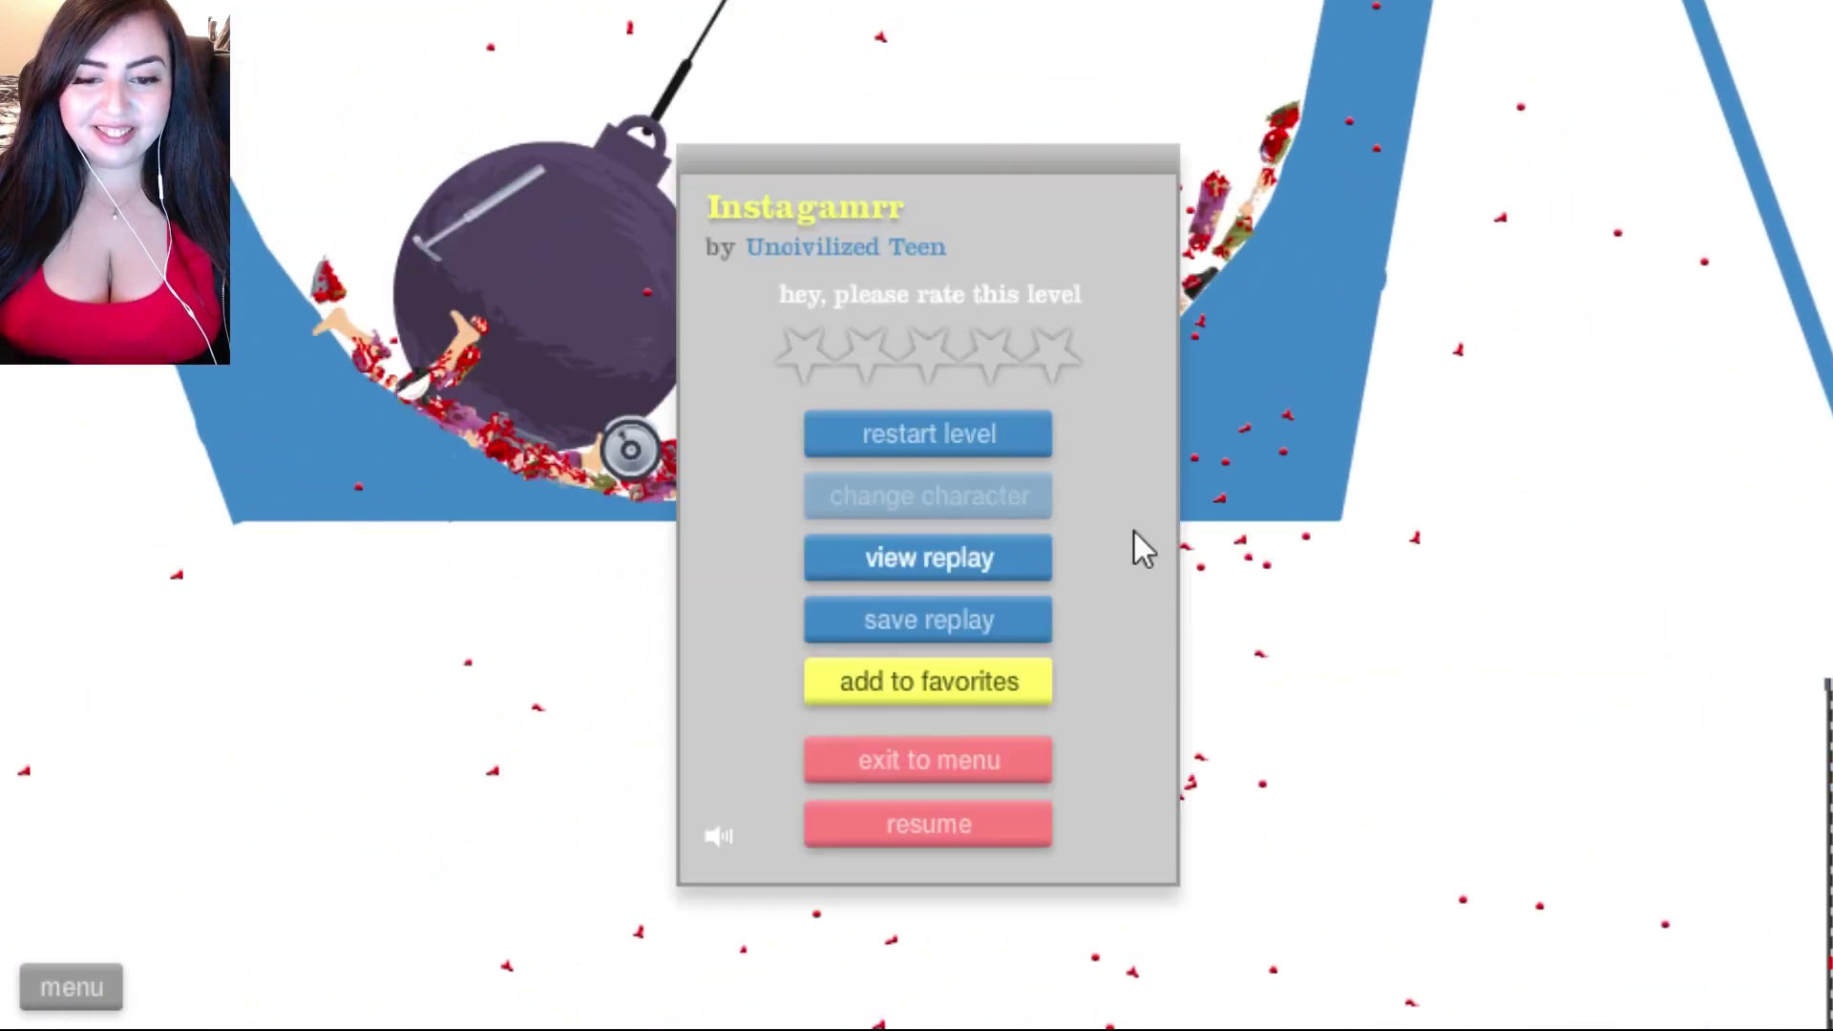
click(974, 442)
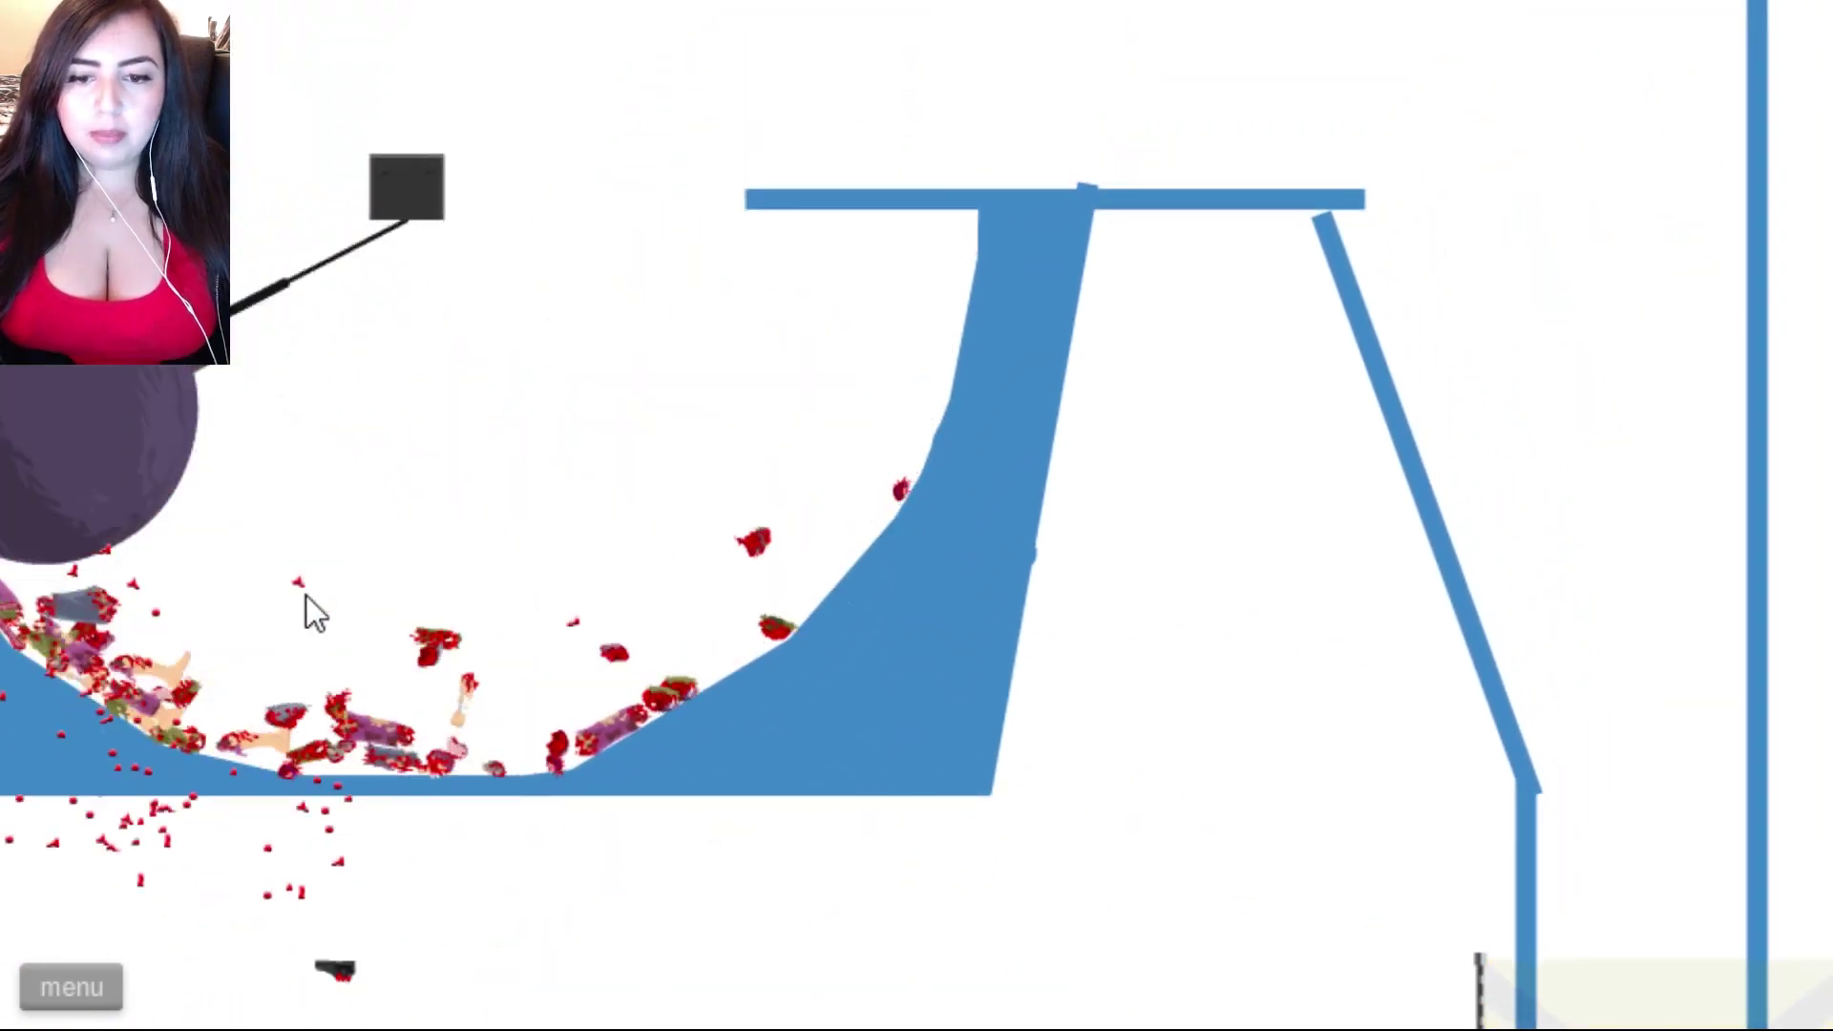
key(p)
Restart instagamrr from the pause dialog, then retry after the next death
click(924, 437)
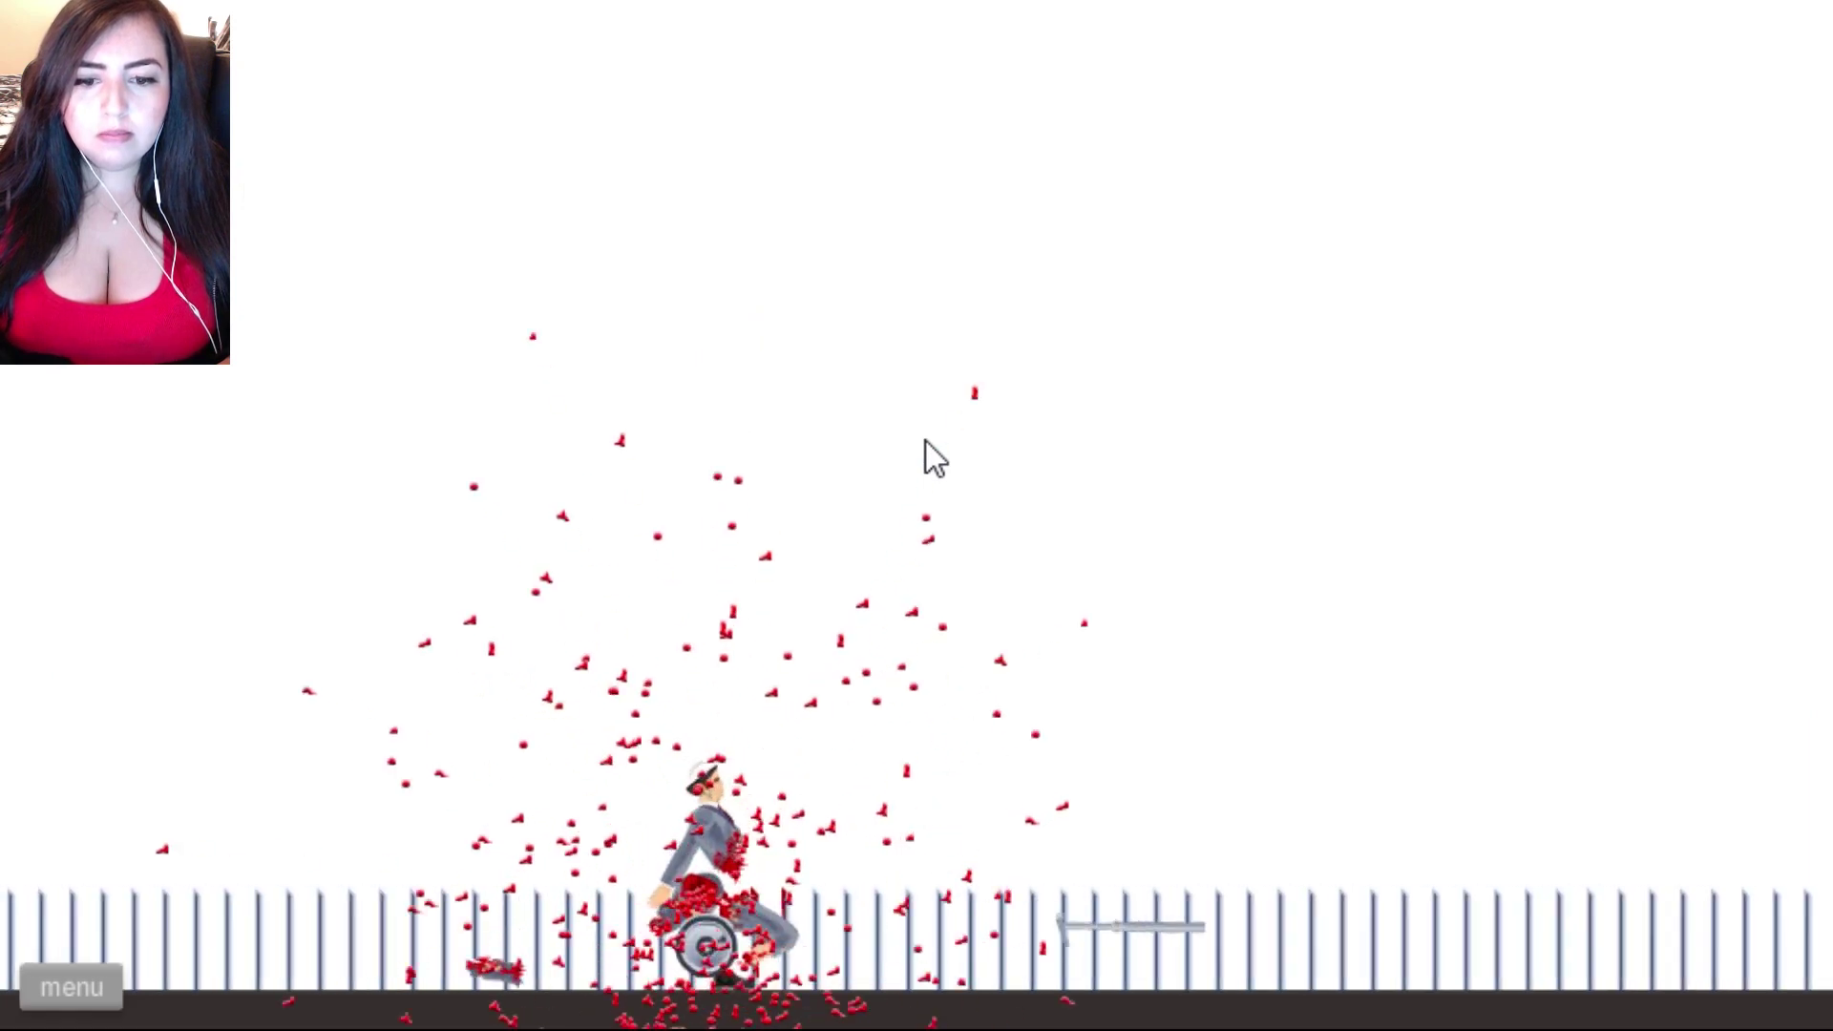
key(Return)
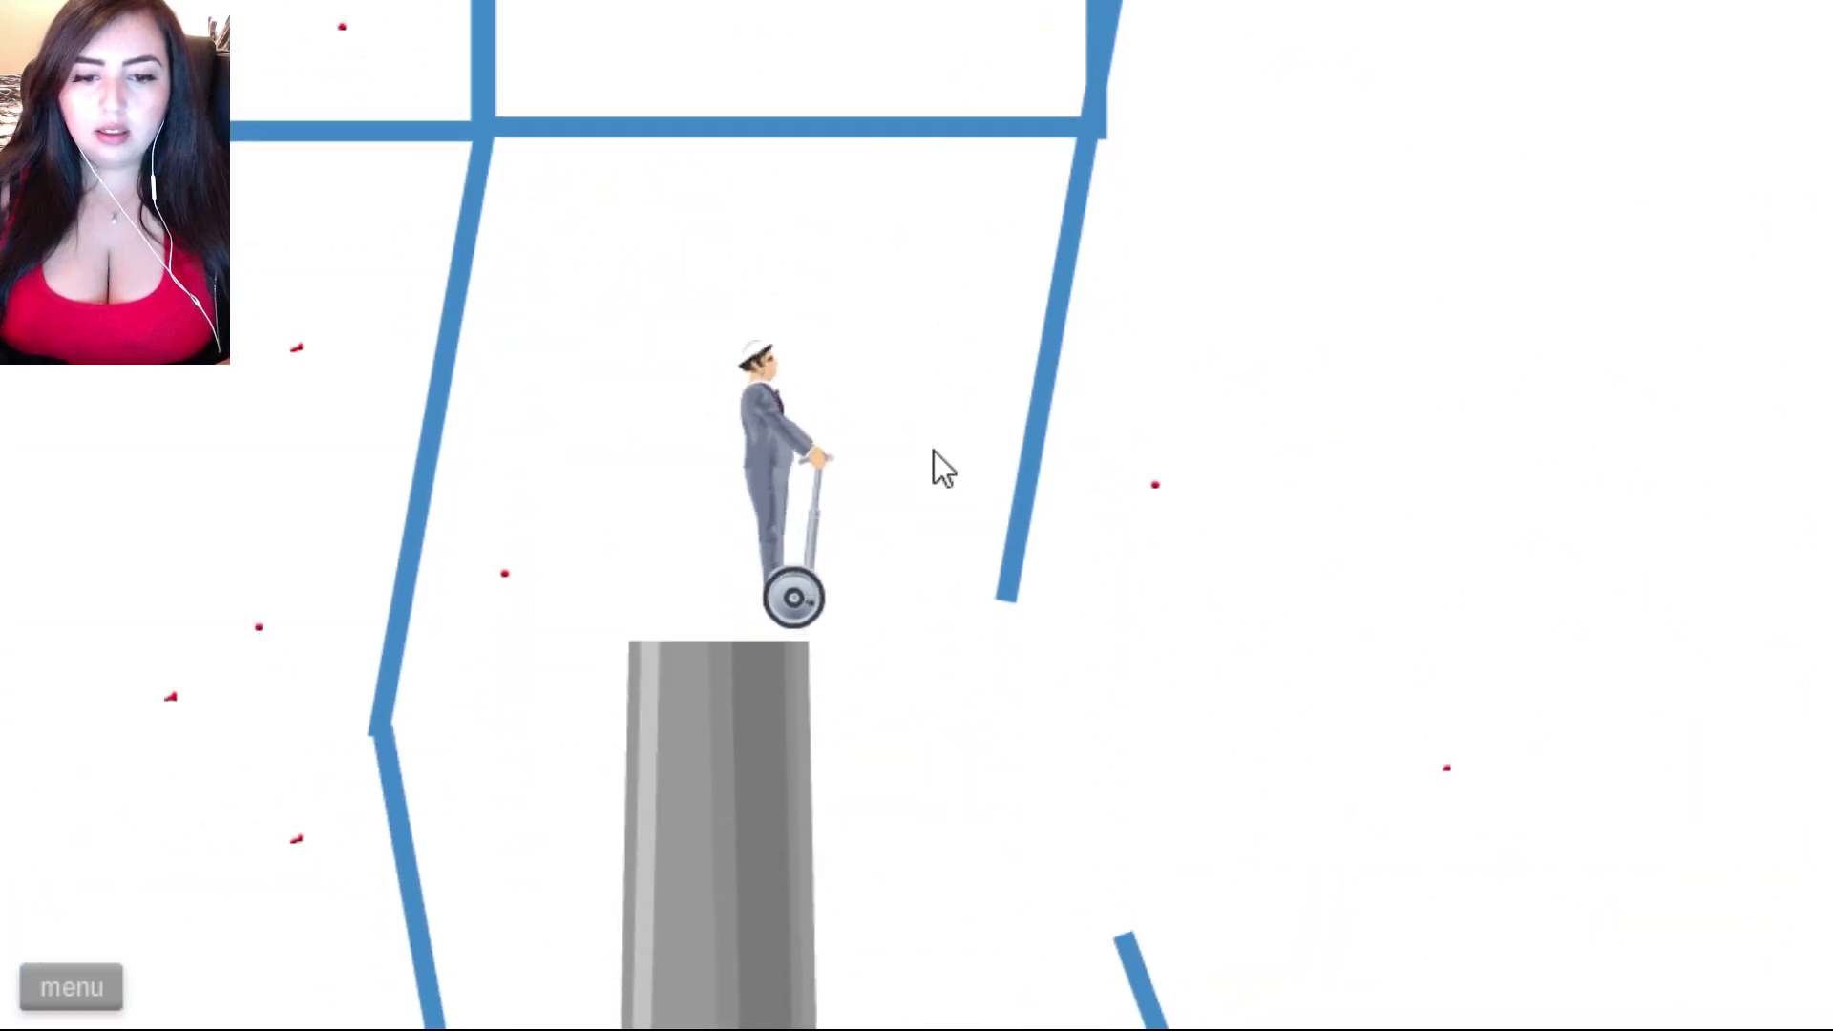